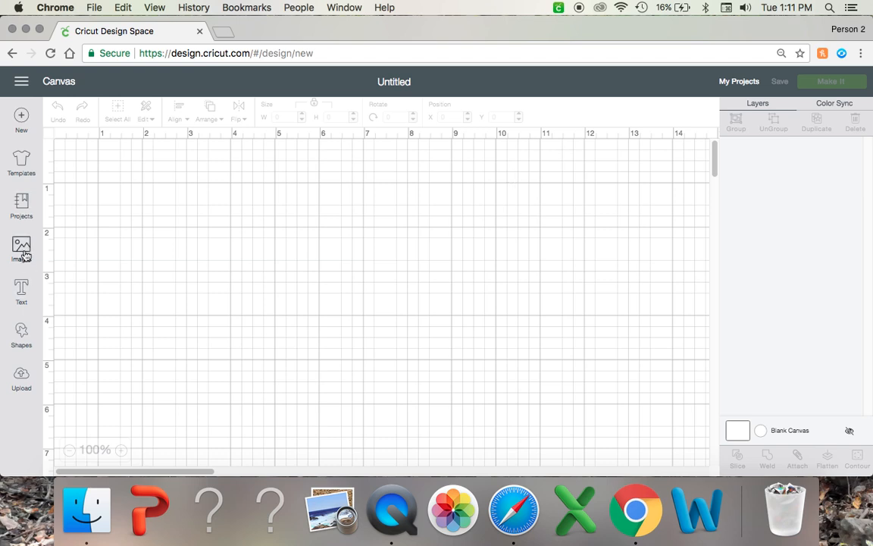
# - Search the image library for "moana" and insert the uploaded colour image of baby Moana holding a leaf
pyautogui.click(22, 254)
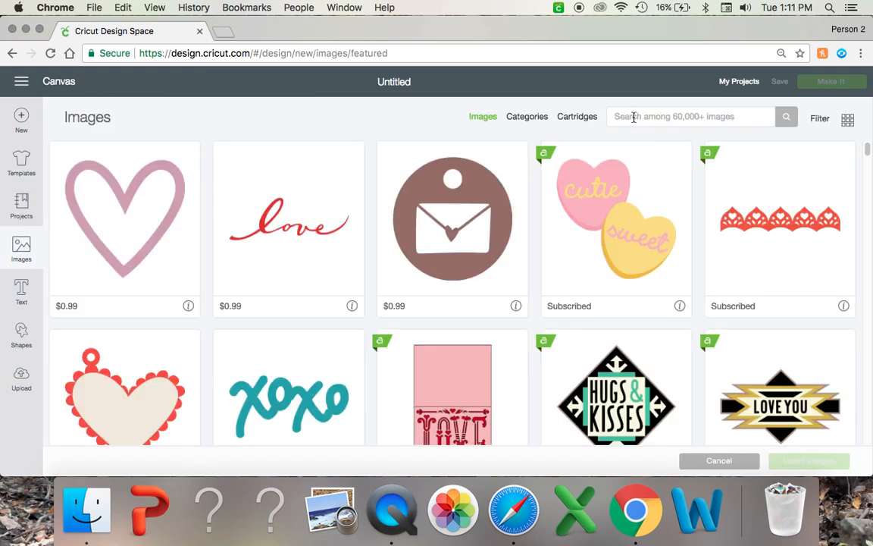
pyautogui.click(633, 117)
pyautogui.write('moa')
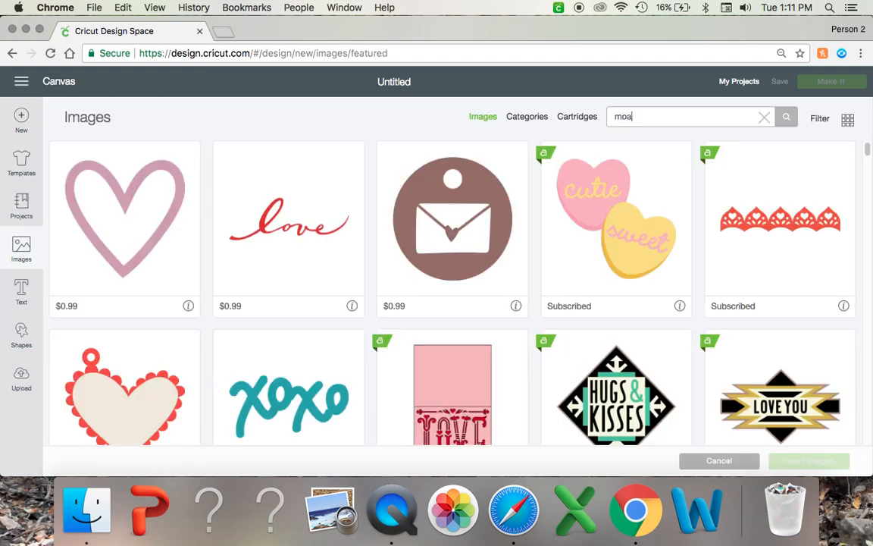
pyautogui.press('Return')
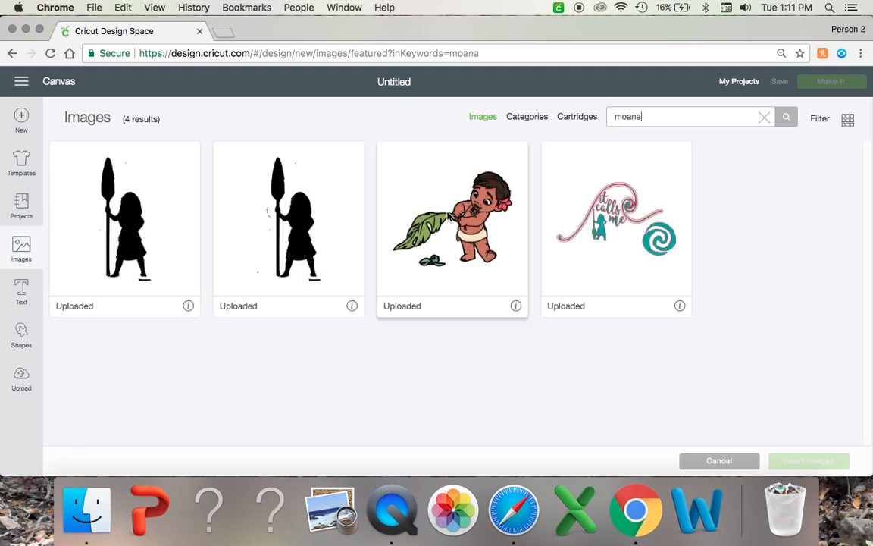
pyautogui.click(425, 182)
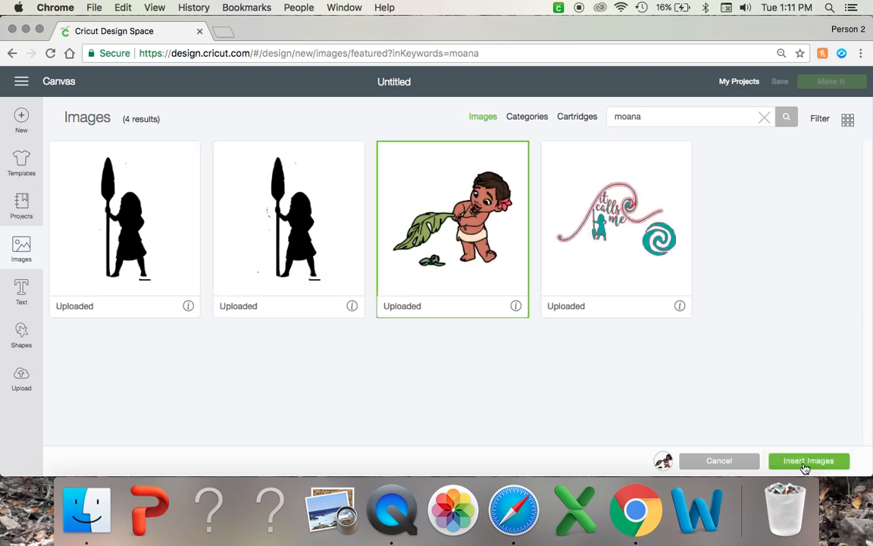
pyautogui.click(804, 464)
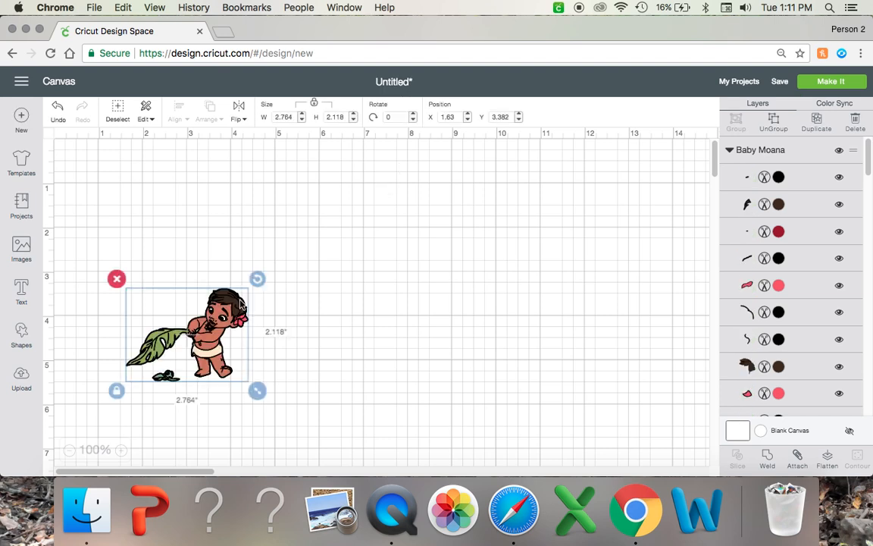
# - Move the Baby Moana image to the canvas origin and enlarge it to about 30 by 23 inches
pyautogui.moveTo(237, 324); pyautogui.dragTo(175, 179)
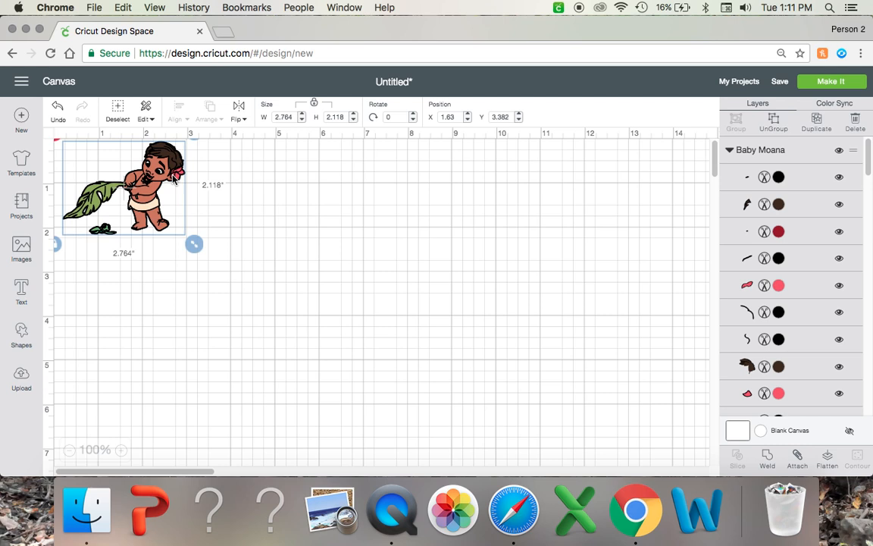
pyautogui.click(69, 450)
pyautogui.click(69, 451)
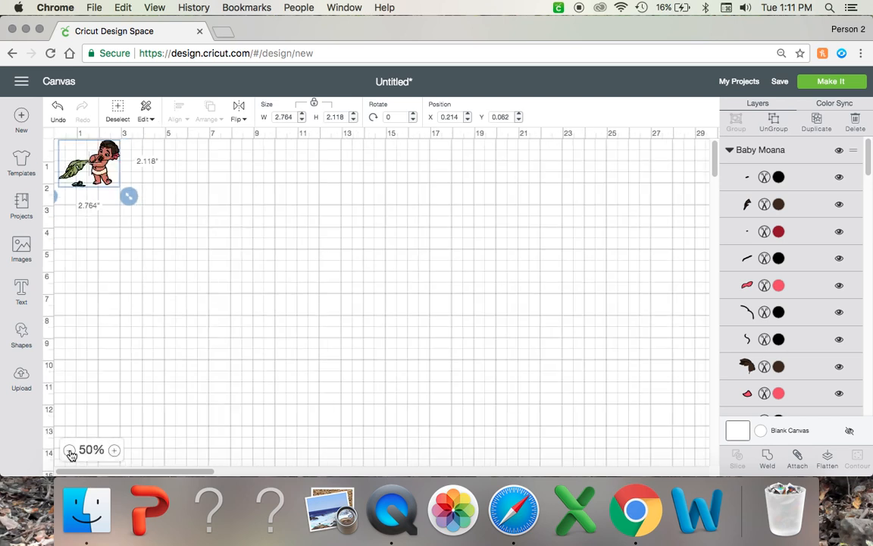
pyautogui.click(69, 450)
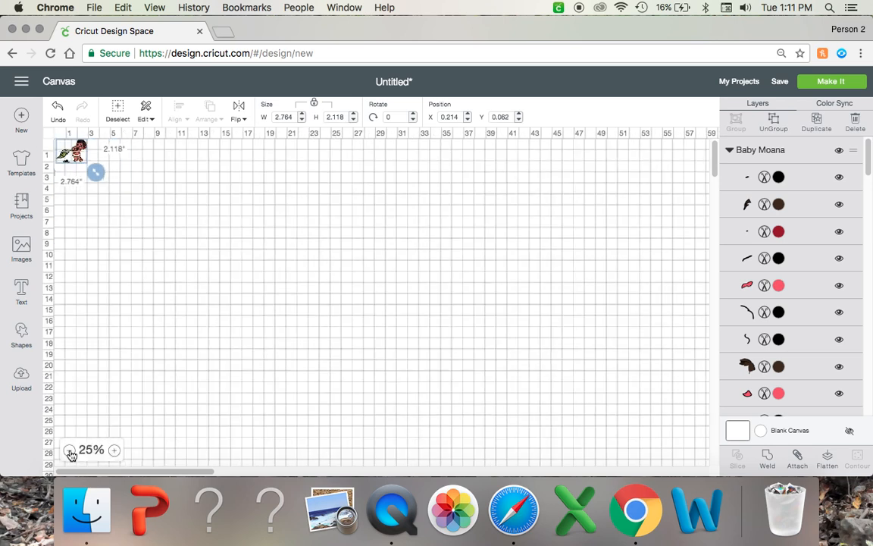
pyautogui.moveTo(102, 180); pyautogui.dragTo(401, 452)
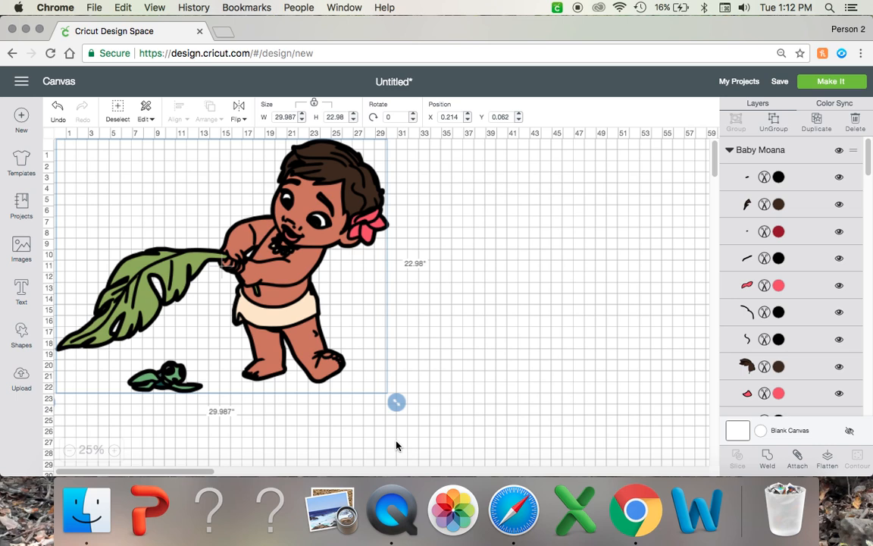
# - Ungroup the Baby Moana image into its separate layers
pyautogui.click(516, 329)
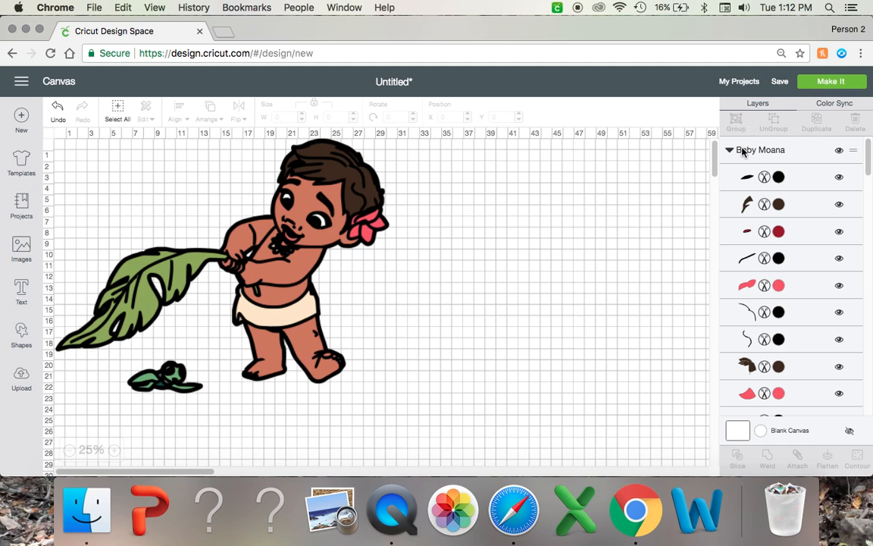
pyautogui.click(768, 153)
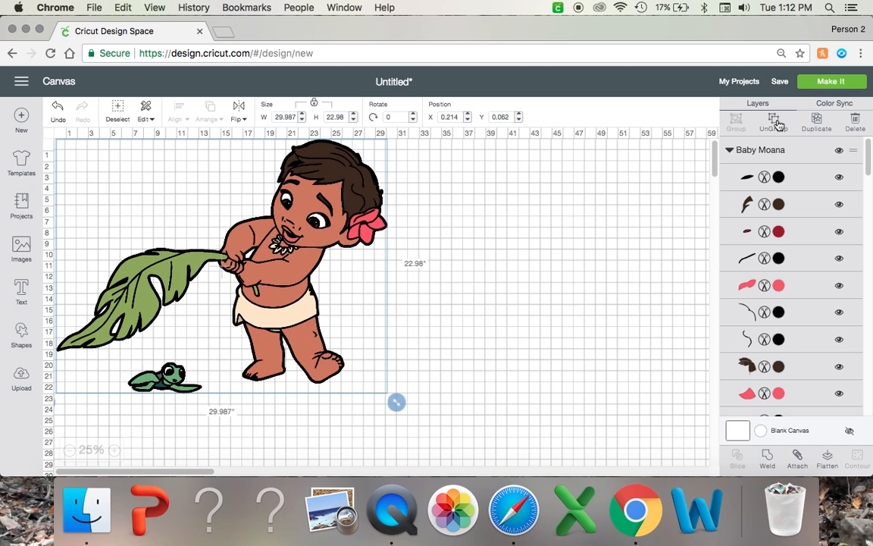
pyautogui.click(774, 122)
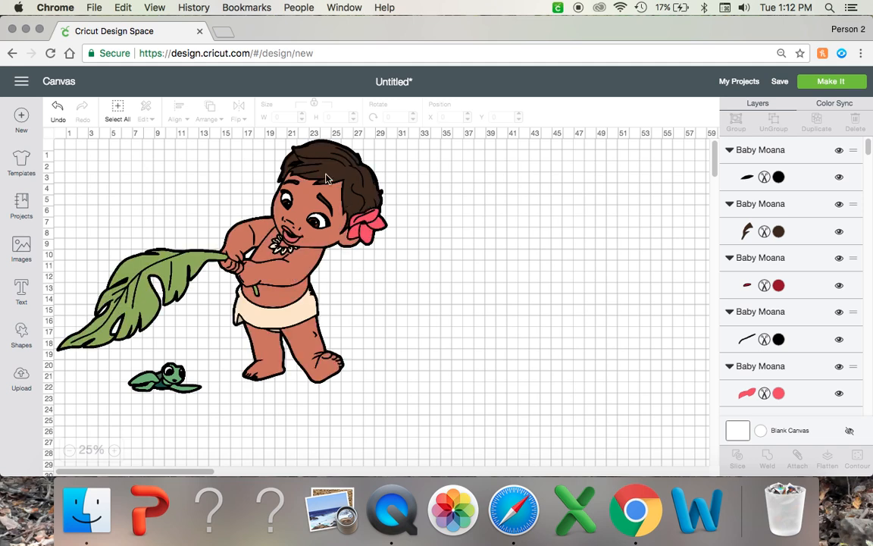
# - Move the large brown hair piece and the pink flower petals off the figure to the empty canvas beside it
pyautogui.moveTo(326, 179); pyautogui.dragTo(610, 194)
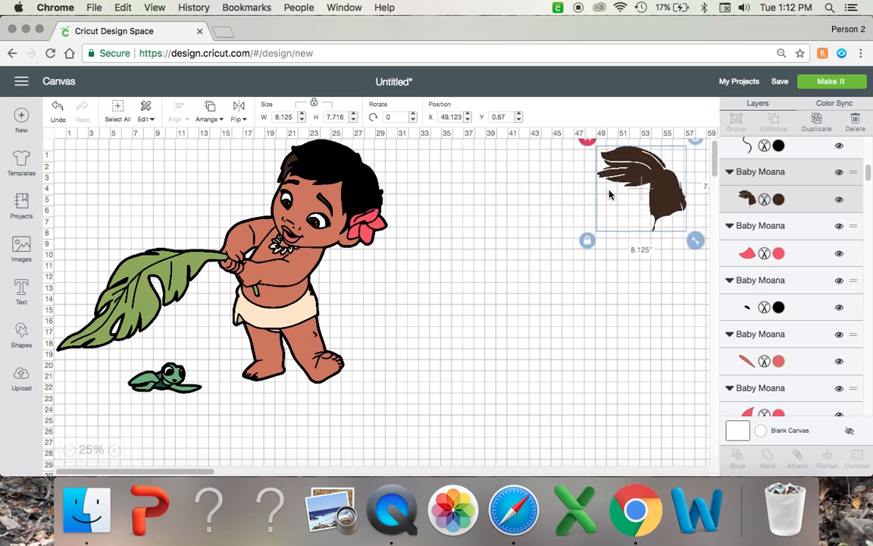
pyautogui.moveTo(371, 224); pyautogui.dragTo(601, 207)
pyautogui.moveTo(373, 221); pyautogui.dragTo(644, 180)
pyautogui.moveTo(375, 222); pyautogui.dragTo(614, 189)
pyautogui.moveTo(335, 221); pyautogui.dragTo(599, 220)
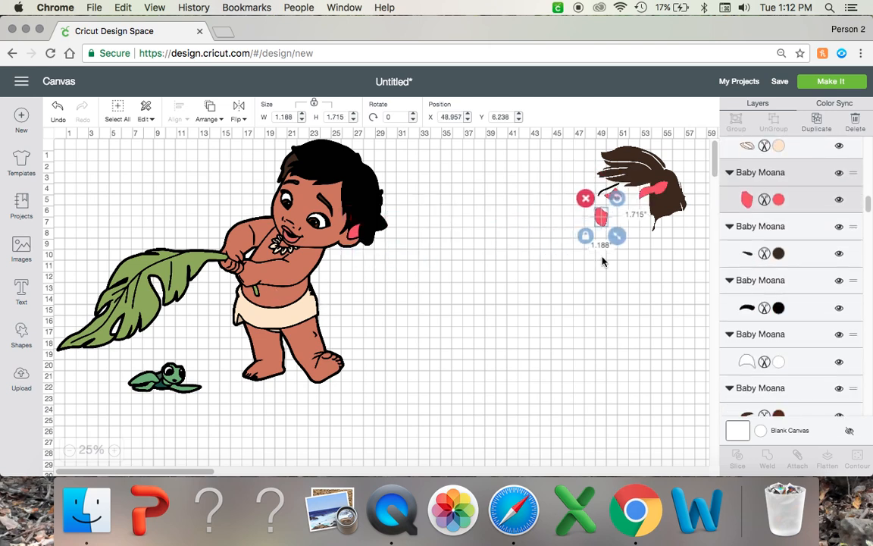
# - Move the face skin, the remaining flower petal, the small hair piece and the brown eyebrow onto the pile of separated pieces
pyautogui.moveTo(309, 195); pyautogui.dragTo(576, 213)
pyautogui.moveTo(359, 235); pyautogui.dragTo(582, 206)
pyautogui.moveTo(292, 163); pyautogui.dragTo(581, 210)
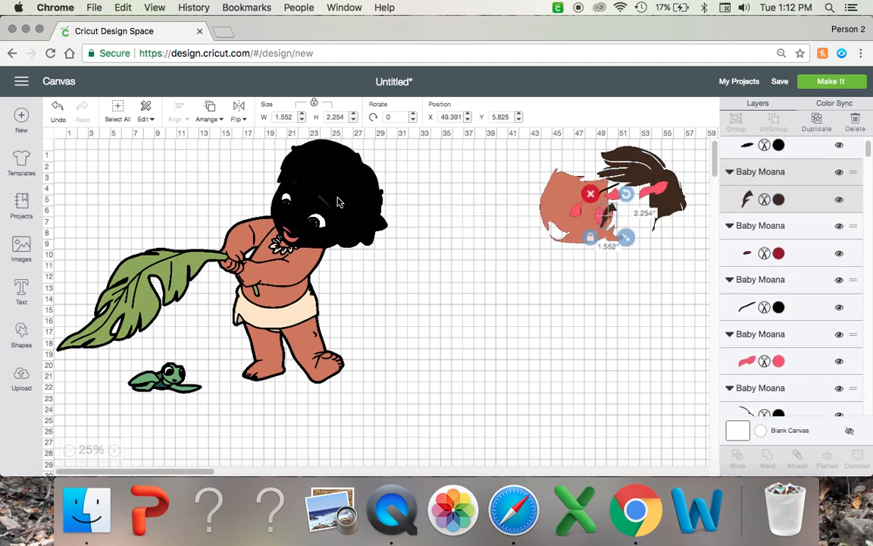
pyautogui.moveTo(325, 204); pyautogui.dragTo(582, 221)
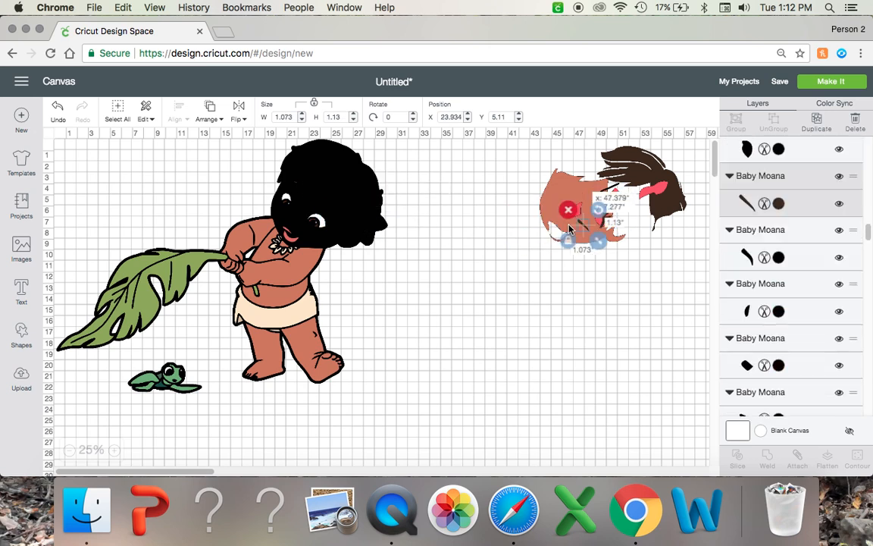
# - Move the white and brown pieces of both eyes off the black silhouette onto the pile of separated pieces
pyautogui.moveTo(318, 223); pyautogui.dragTo(566, 209)
pyautogui.moveTo(321, 227); pyautogui.dragTo(587, 227)
pyautogui.moveTo(319, 230); pyautogui.dragTo(587, 196)
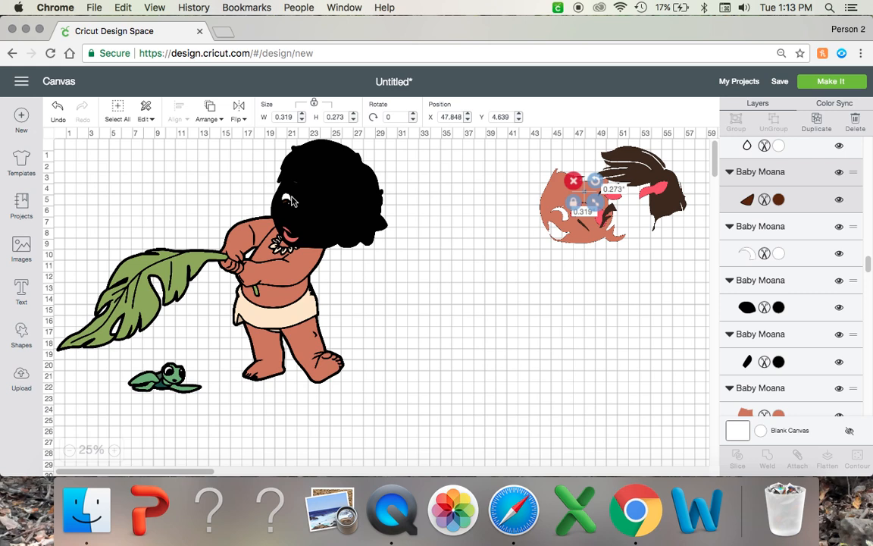
pyautogui.moveTo(286, 199); pyautogui.dragTo(545, 195)
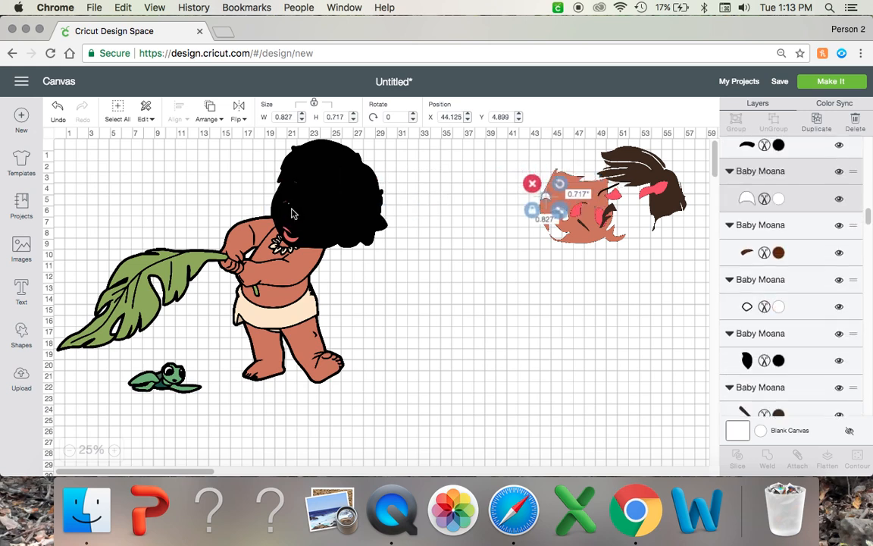
pyautogui.moveTo(284, 206); pyautogui.dragTo(587, 200)
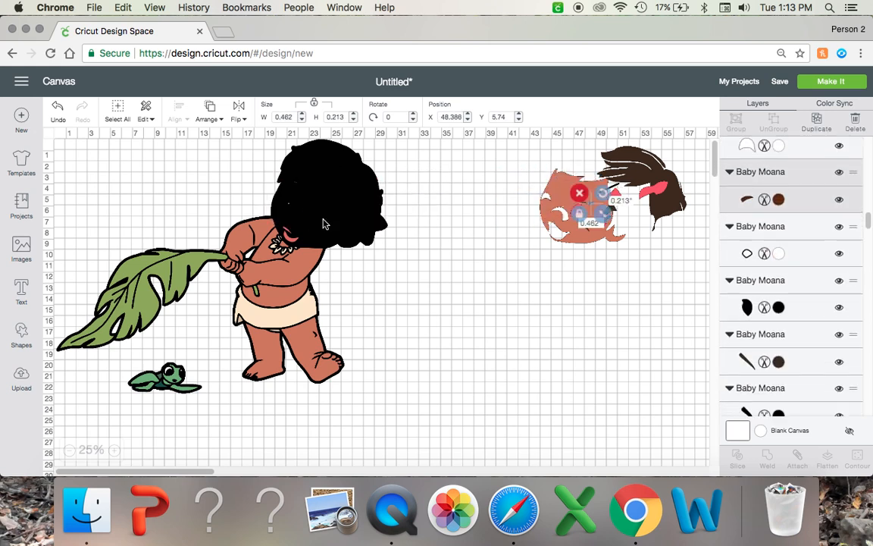
pyautogui.moveTo(289, 209); pyautogui.dragTo(572, 205)
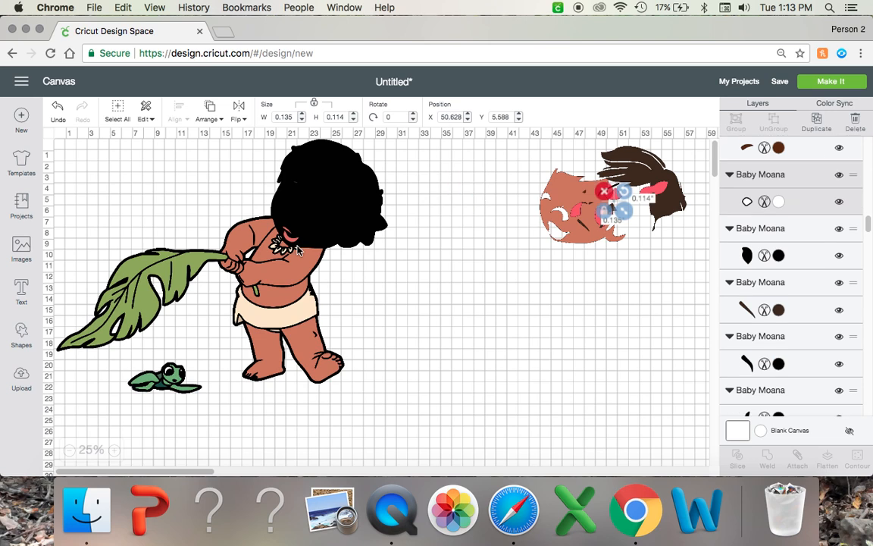
# - Move the mouth pieces and the first cream necklace pieces off the silhouette to the separated pieces
pyautogui.moveTo(287, 233); pyautogui.dragTo(509, 213)
pyautogui.moveTo(288, 234); pyautogui.dragTo(567, 207)
pyautogui.moveTo(261, 219); pyautogui.dragTo(602, 224)
pyautogui.moveTo(254, 228); pyautogui.dragTo(598, 212)
pyautogui.moveTo(376, 240); pyautogui.dragTo(556, 204)
pyautogui.moveTo(291, 241); pyautogui.dragTo(525, 203)
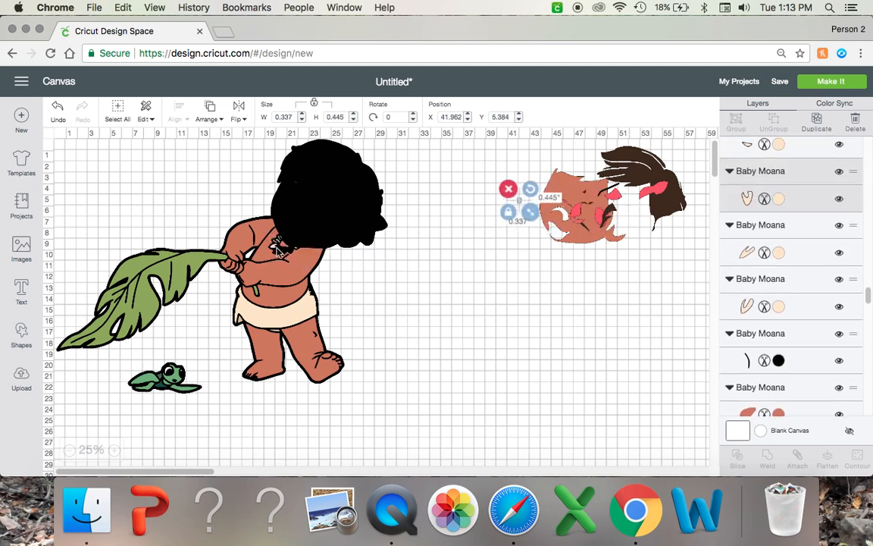
# - Move the remaining cream necklace pieces off the silhouette to the separated pieces
pyautogui.moveTo(278, 250); pyautogui.dragTo(619, 207)
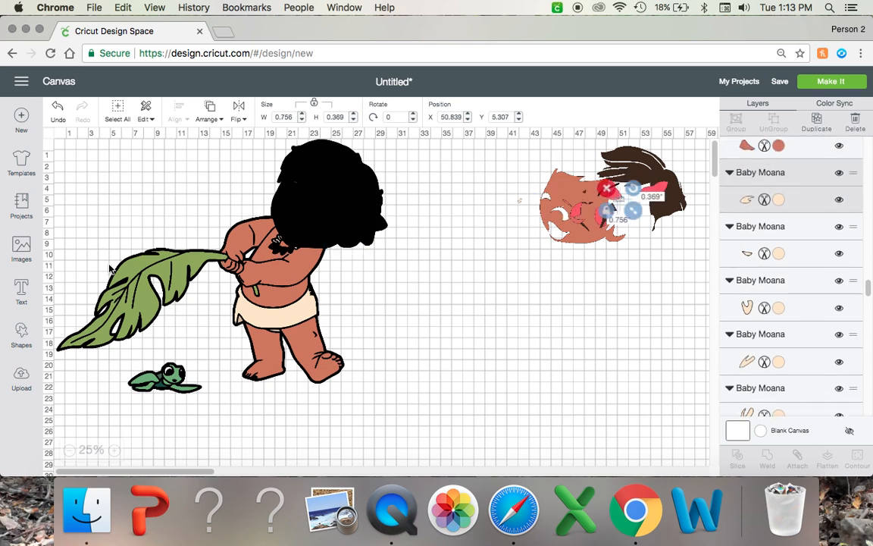
pyautogui.moveTo(247, 220); pyautogui.dragTo(490, 219)
pyautogui.moveTo(280, 242); pyautogui.dragTo(620, 211)
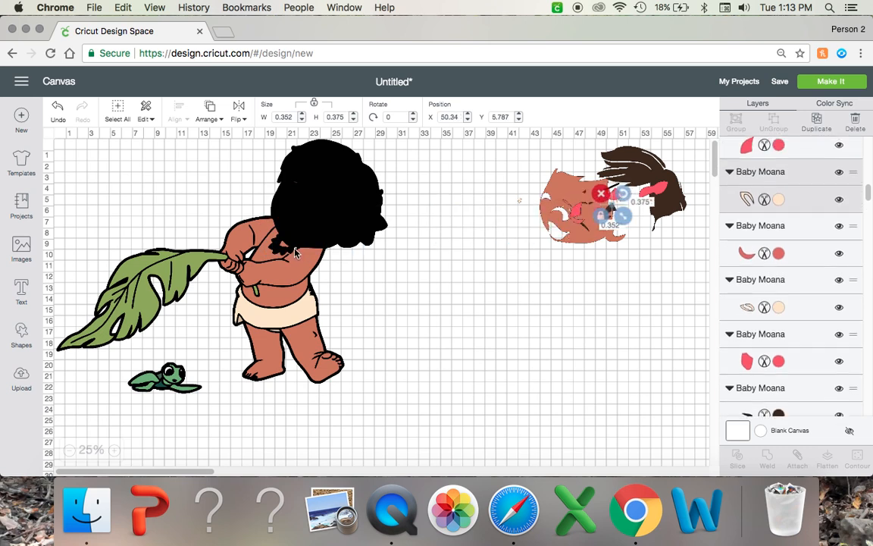
pyautogui.moveTo(297, 254); pyautogui.dragTo(622, 224)
pyautogui.moveTo(299, 243); pyautogui.dragTo(617, 208)
# - Move the chest skin, the large green leaf and the arm skin off the silhouette onto the pile
pyautogui.moveTo(285, 250); pyautogui.dragTo(570, 220)
pyautogui.moveTo(186, 273); pyautogui.dragTo(663, 177)
pyautogui.moveTo(259, 232)
pyautogui.mouseDown()
pyautogui.moveTo(385, 197)
pyautogui.moveTo(579, 170)
pyautogui.moveTo(629, 179)
pyautogui.moveTo(288, 222)
pyautogui.moveTo(633, 185)
pyautogui.mouseUp()
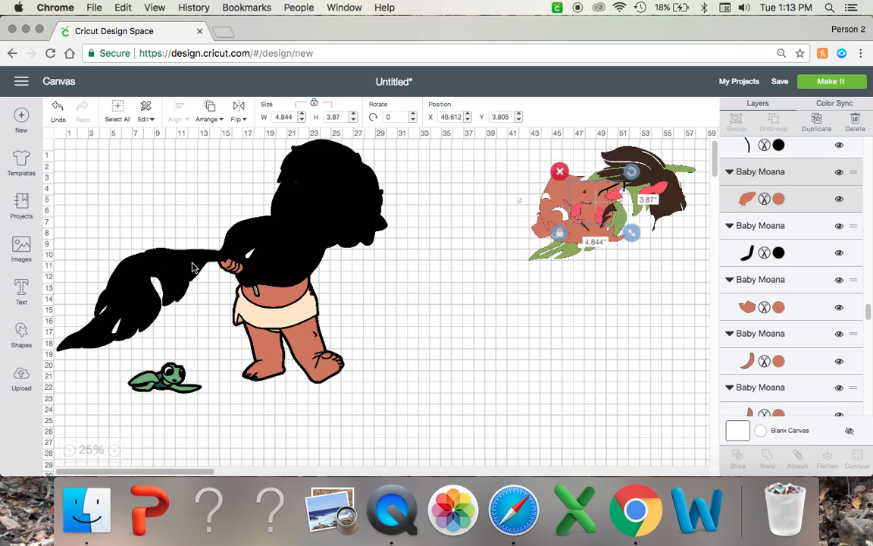
# - Move the skin-coloured hand and finger pieces off the silhouette to the separated pieces
pyautogui.moveTo(229, 267); pyautogui.dragTo(604, 212)
pyautogui.moveTo(235, 267); pyautogui.dragTo(550, 204)
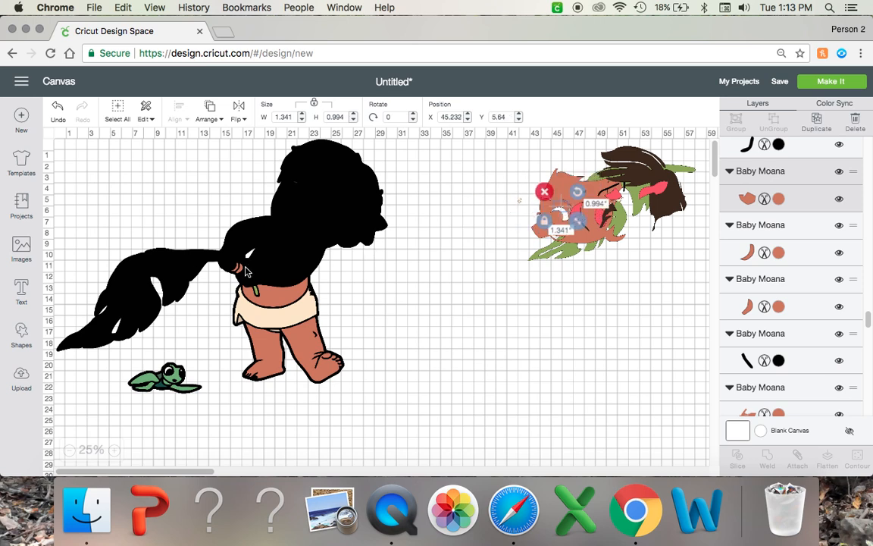
pyautogui.moveTo(236, 271); pyautogui.dragTo(516, 198)
pyautogui.moveTo(240, 274); pyautogui.dragTo(618, 204)
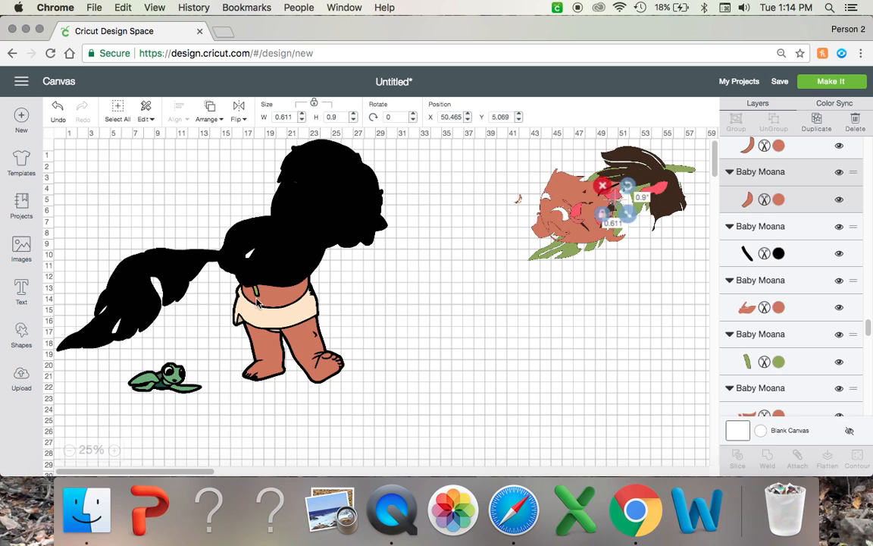
# - Move the green leaf stem, the belly skin and the cream loincloth pieces off the silhouette onto the pile
pyautogui.moveTo(258, 299); pyautogui.dragTo(620, 225)
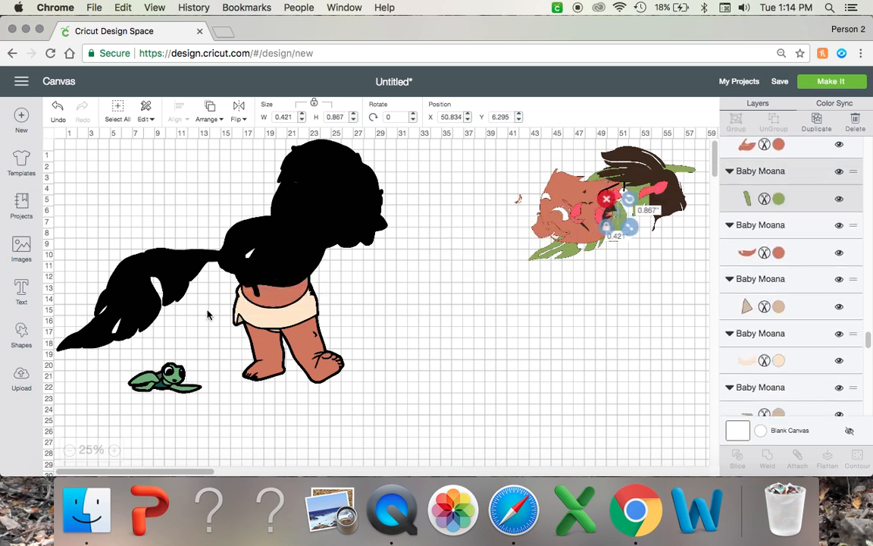
pyautogui.moveTo(276, 295); pyautogui.dragTo(573, 222)
pyautogui.moveTo(460, 283); pyautogui.dragTo(462, 281)
pyautogui.moveTo(276, 307); pyautogui.dragTo(528, 250)
pyautogui.moveTo(722, 208); pyautogui.dragTo(765, 192)
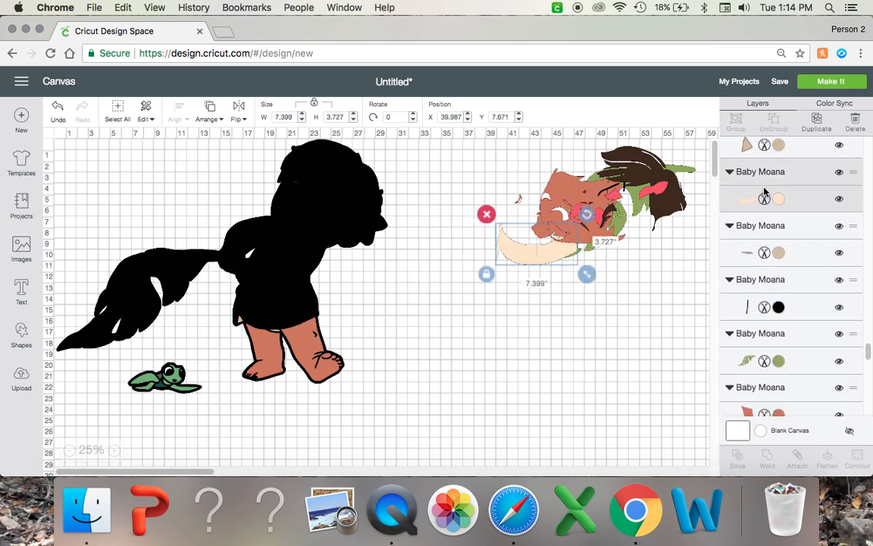
pyautogui.moveTo(489, 253); pyautogui.dragTo(526, 220)
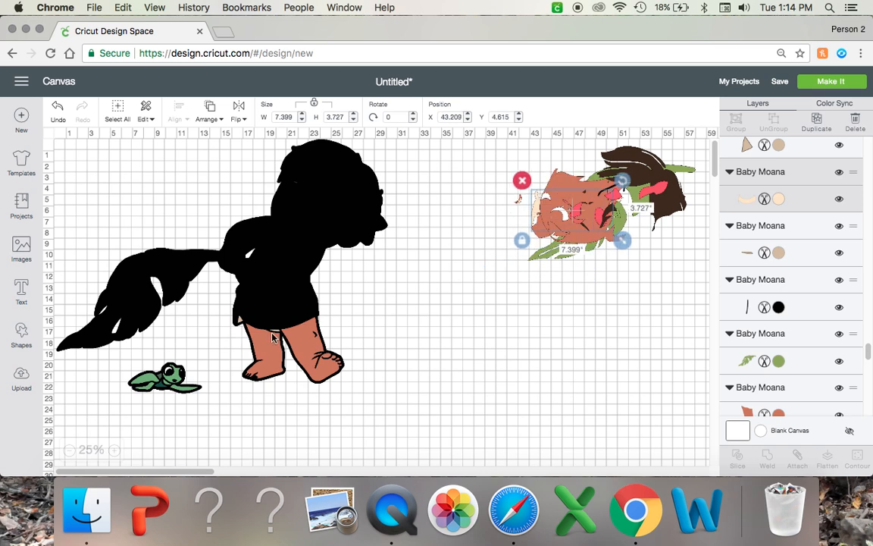
pyautogui.moveTo(276, 330); pyautogui.dragTo(576, 233)
# - Move both leg pieces and the small leftover bits at the waist and loincloth edge over to the separated pieces
pyautogui.moveTo(315, 352); pyautogui.dragTo(661, 310)
pyautogui.moveTo(303, 343); pyautogui.dragTo(682, 302)
pyautogui.moveTo(686, 294); pyautogui.dragTo(720, 244)
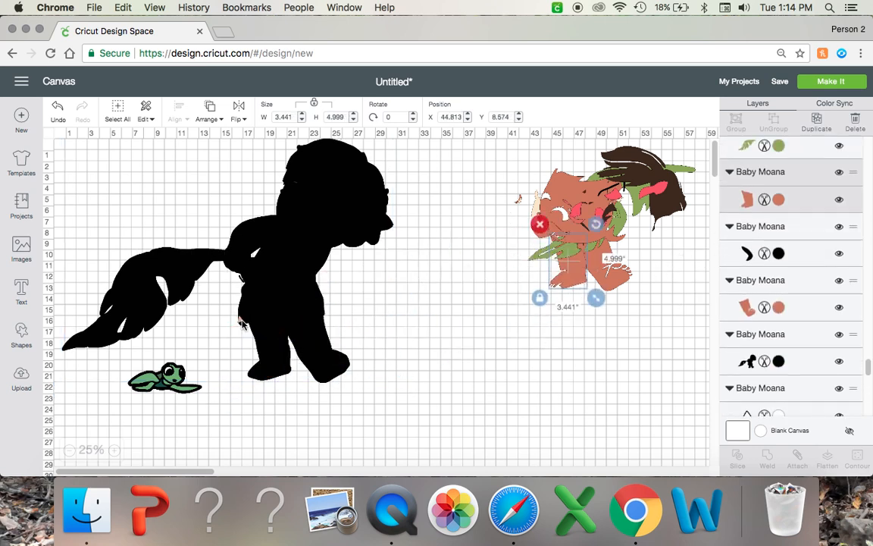
pyautogui.moveTo(241, 324); pyautogui.dragTo(575, 239)
pyautogui.moveTo(241, 282); pyautogui.dragTo(648, 226)
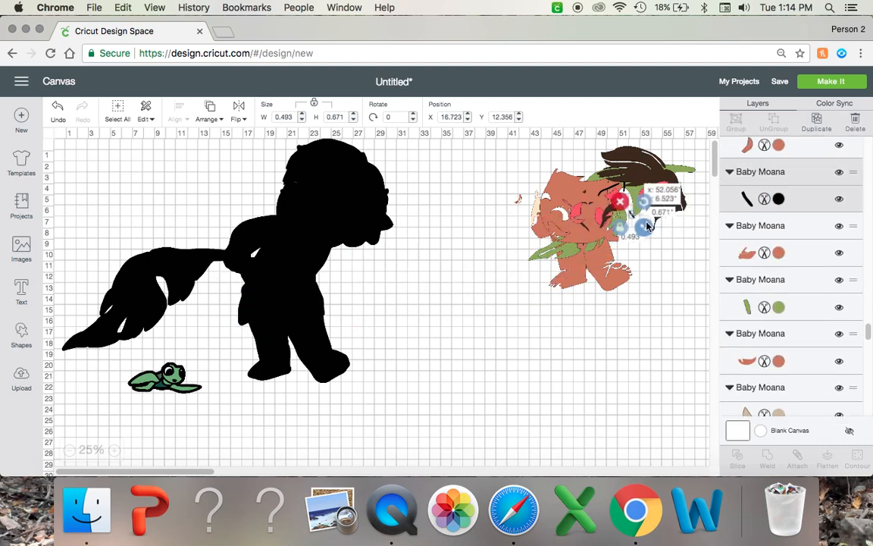
# - Shift the black silhouette down and move the black detail pieces lying behind its head onto the pile
pyautogui.moveTo(273, 362); pyautogui.dragTo(313, 328)
pyautogui.moveTo(286, 198); pyautogui.dragTo(523, 188)
pyautogui.moveTo(270, 152); pyautogui.dragTo(380, 241)
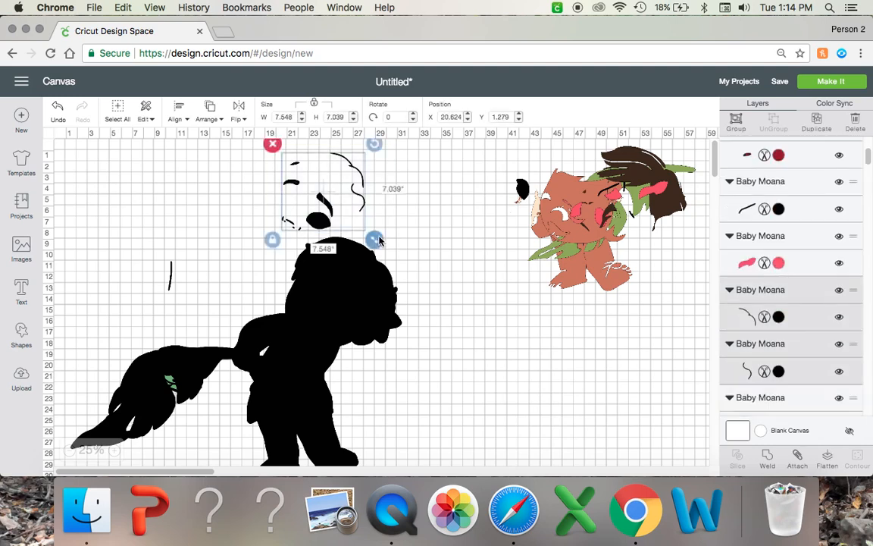
pyautogui.moveTo(353, 209); pyautogui.dragTo(581, 209)
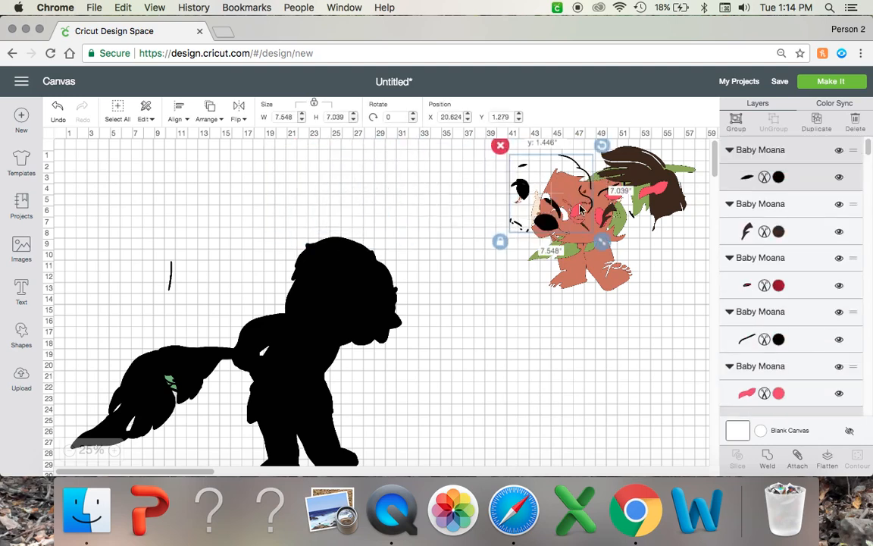
# - Move the stray black line onto the pile and reposition the black silhouette at about X 1.4, Y 1.8 inches
pyautogui.click(197, 284)
pyautogui.moveTo(136, 202)
pyautogui.mouseDown()
pyautogui.moveTo(216, 287)
pyautogui.moveTo(208, 299)
pyautogui.moveTo(181, 288)
pyautogui.moveTo(224, 318)
pyautogui.moveTo(211, 303)
pyautogui.mouseUp()
pyautogui.click(204, 182)
pyautogui.click(172, 277)
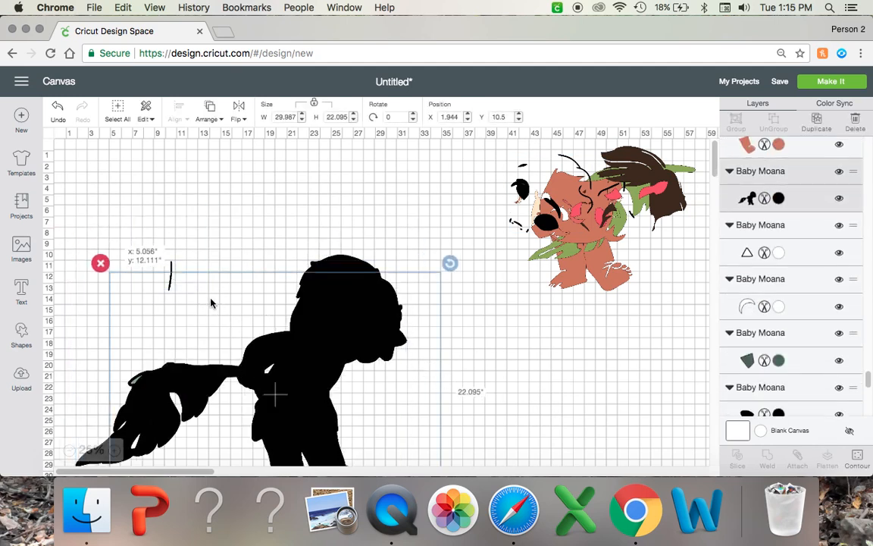
pyautogui.moveTo(171, 276)
pyautogui.mouseDown()
pyautogui.moveTo(325, 225)
pyautogui.moveTo(527, 198)
pyautogui.mouseUp()
pyautogui.moveTo(324, 334); pyautogui.dragTo(644, 215)
pyautogui.moveTo(304, 273); pyautogui.dragTo(271, 144)
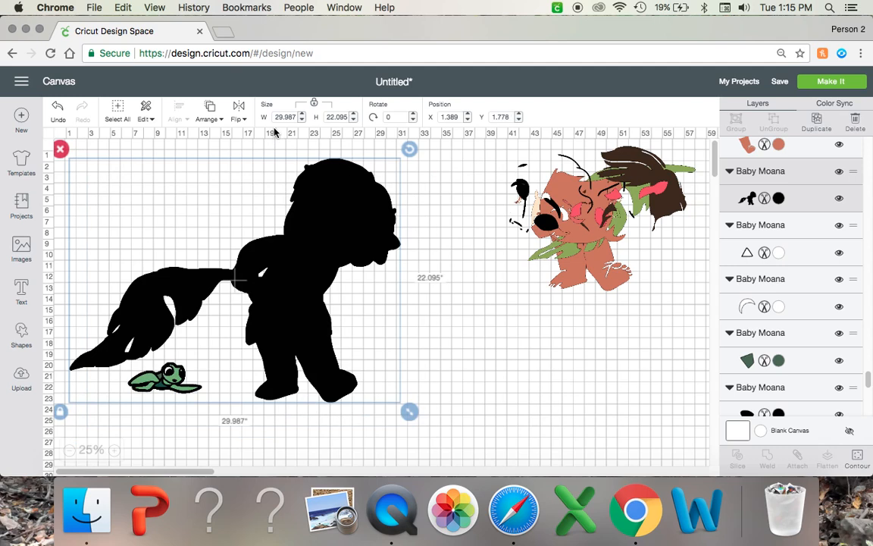
# - Shift the black silhouette up away from the turtle and move two of the turtle's green pieces onto the pile
pyautogui.moveTo(286, 233); pyautogui.dragTo(280, 199)
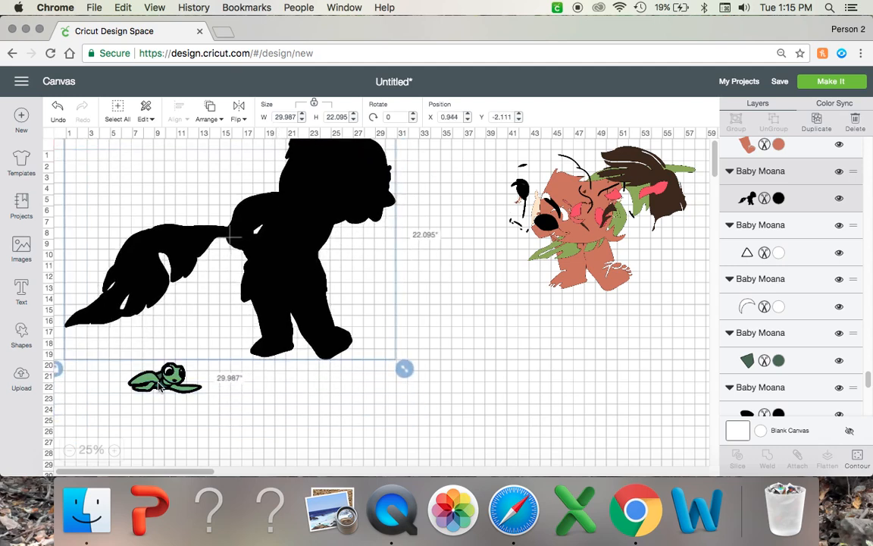
pyautogui.moveTo(168, 389); pyautogui.dragTo(586, 231)
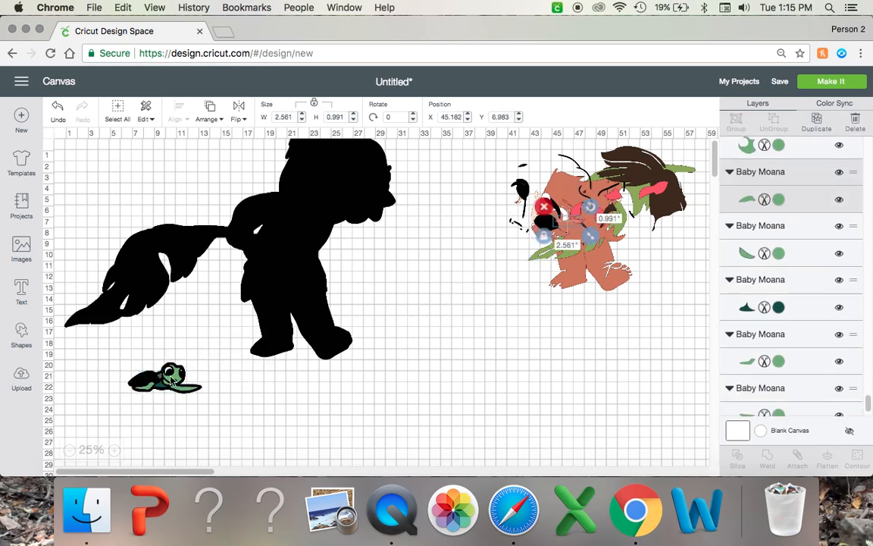
pyautogui.click(266, 364)
pyautogui.moveTo(275, 332); pyautogui.dragTo(286, 285)
pyautogui.moveTo(172, 354); pyautogui.dragTo(626, 205)
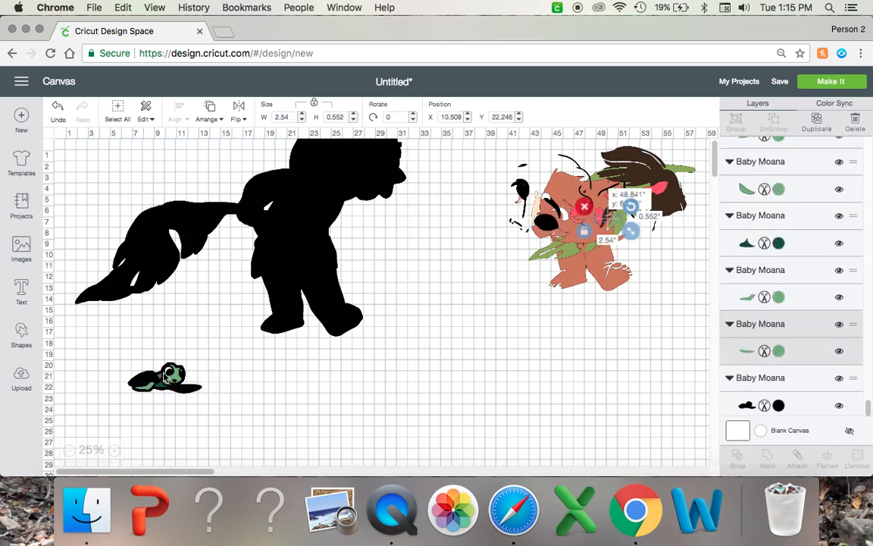
# - Move the turtle's black base out below its green pieces and bring the large silhouette down to X 1.889, Y 0 inches
pyautogui.moveTo(182, 383); pyautogui.dragTo(307, 395)
pyautogui.moveTo(258, 408); pyautogui.dragTo(188, 433)
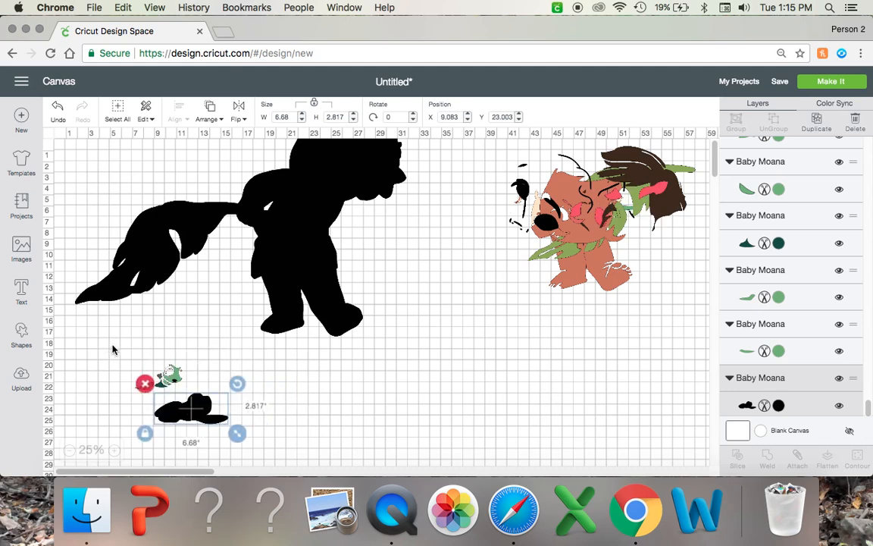
pyautogui.click(156, 369)
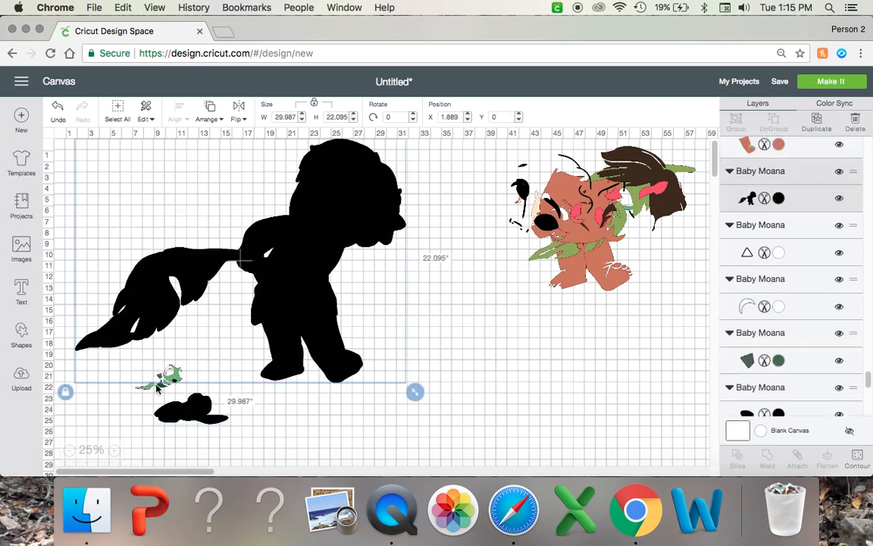
# - Shift the large silhouette aside to X 15.944, Y 0.611 inches and move the remaining turtle pieces together onto the pile
pyautogui.moveTo(129, 394); pyautogui.dragTo(189, 377)
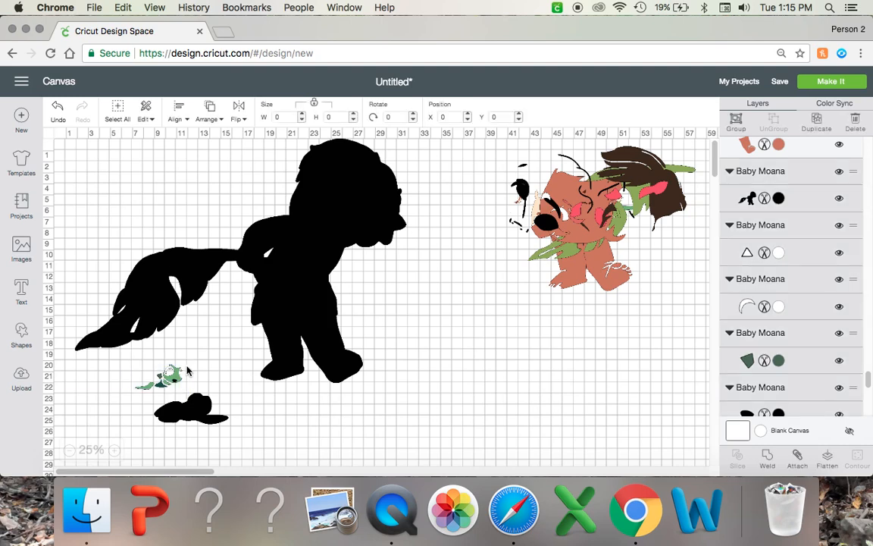
pyautogui.moveTo(379, 375); pyautogui.dragTo(546, 389)
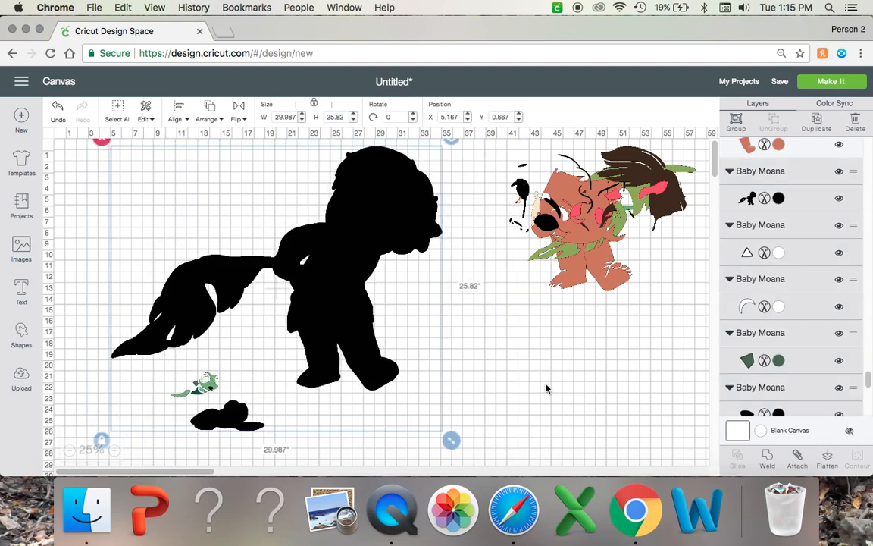
pyautogui.click(292, 388)
pyautogui.moveTo(310, 383); pyautogui.dragTo(484, 373)
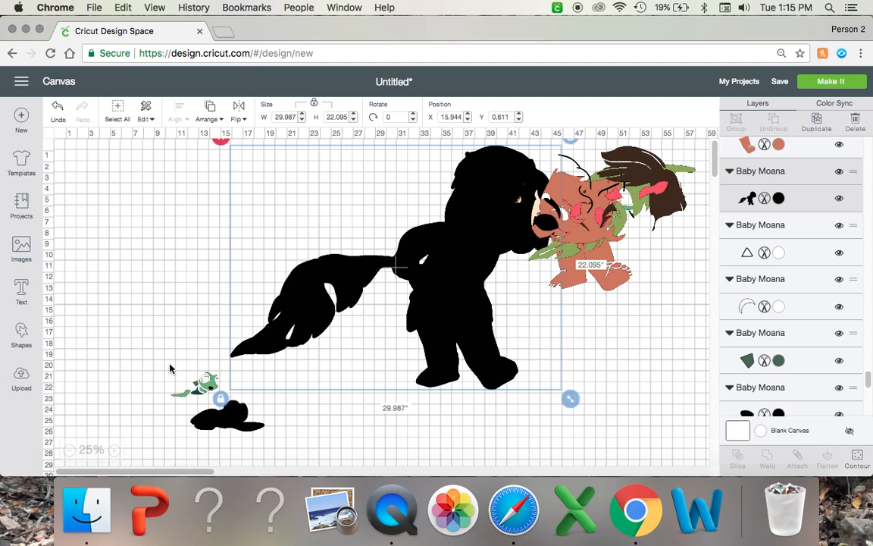
pyautogui.moveTo(170, 365); pyautogui.dragTo(676, 296)
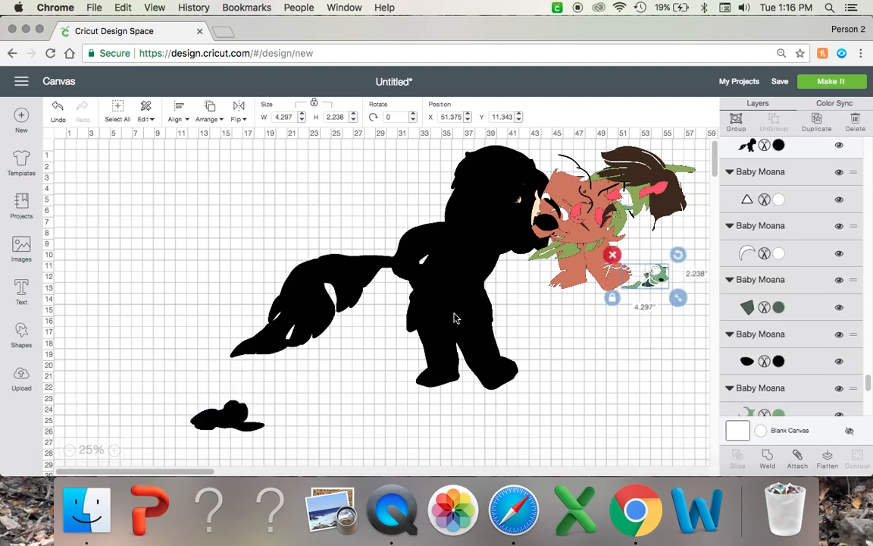
# - Move the large silhouette away from the pile to X 0.389, Y 0.167 inches and place the turtle's black base beneath its hair
pyautogui.click(421, 307)
pyautogui.moveTo(421, 308); pyautogui.dragTo(249, 307)
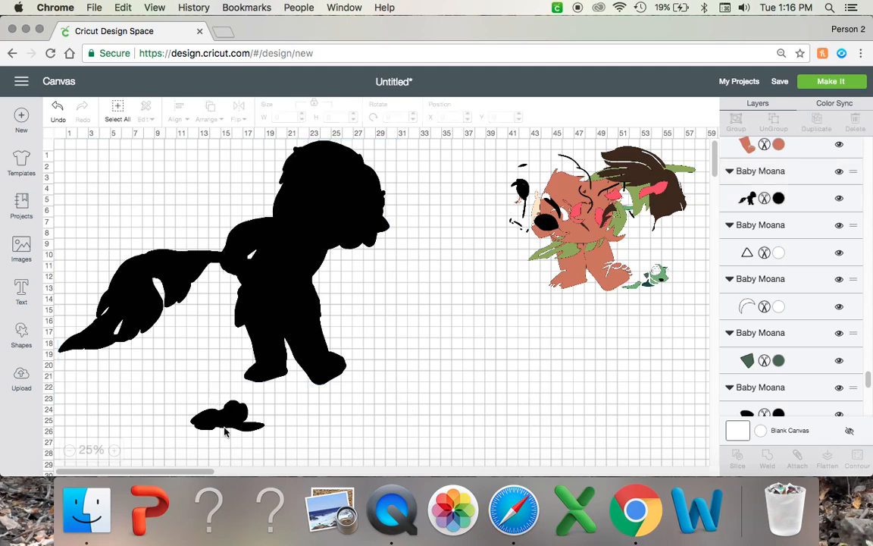
pyautogui.moveTo(216, 412); pyautogui.dragTo(176, 352)
pyautogui.click(410, 326)
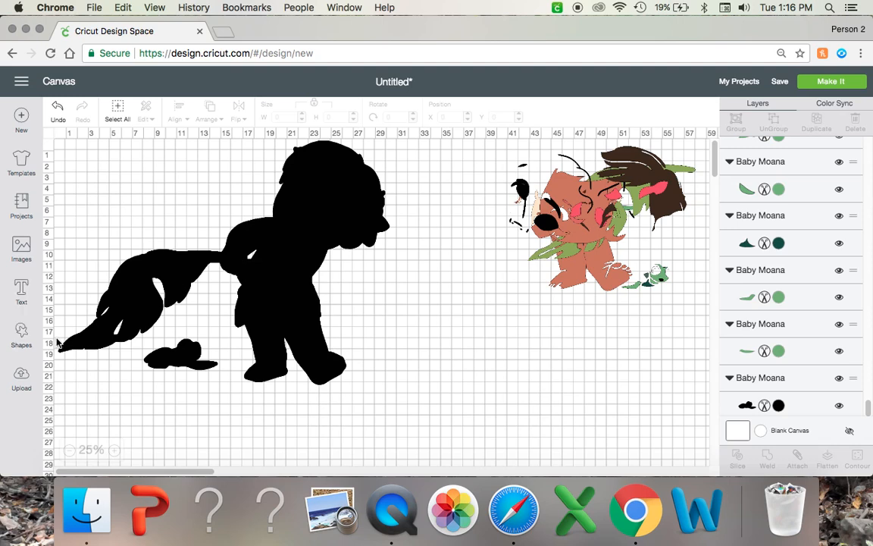
# - Add a square shape to the canvas and colour it orange, #ED7122
pyautogui.click(26, 337)
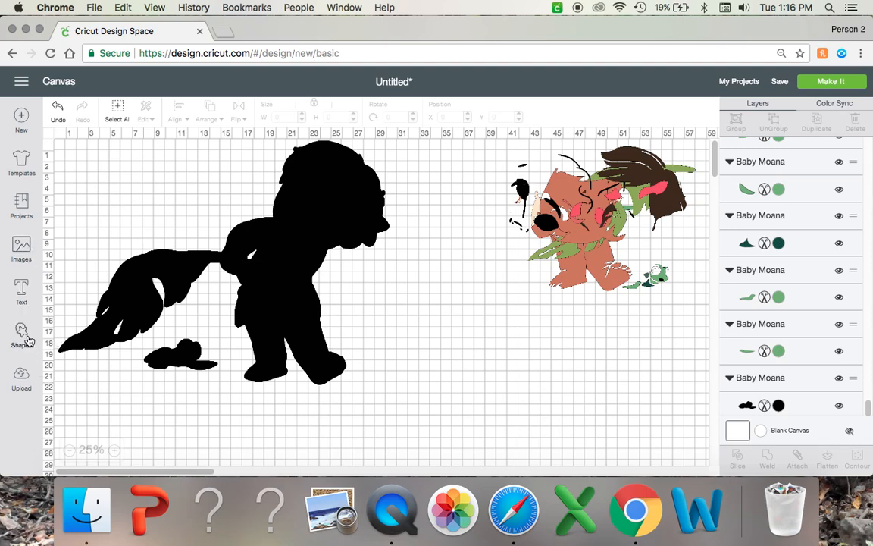
pyautogui.click(23, 335)
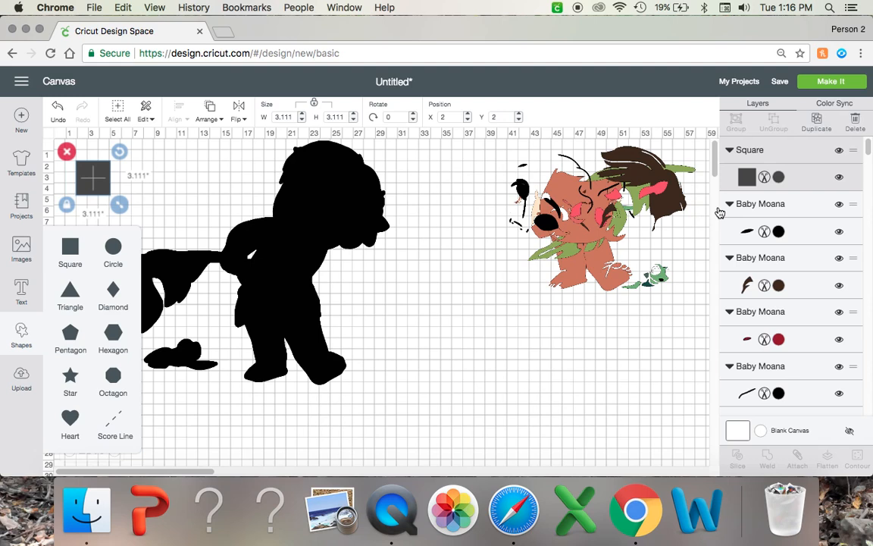
pyautogui.click(778, 178)
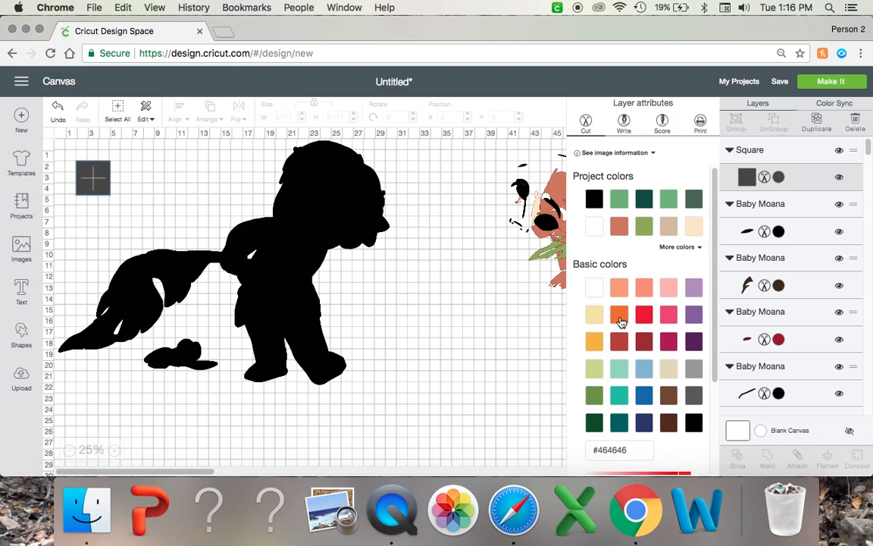
pyautogui.click(619, 318)
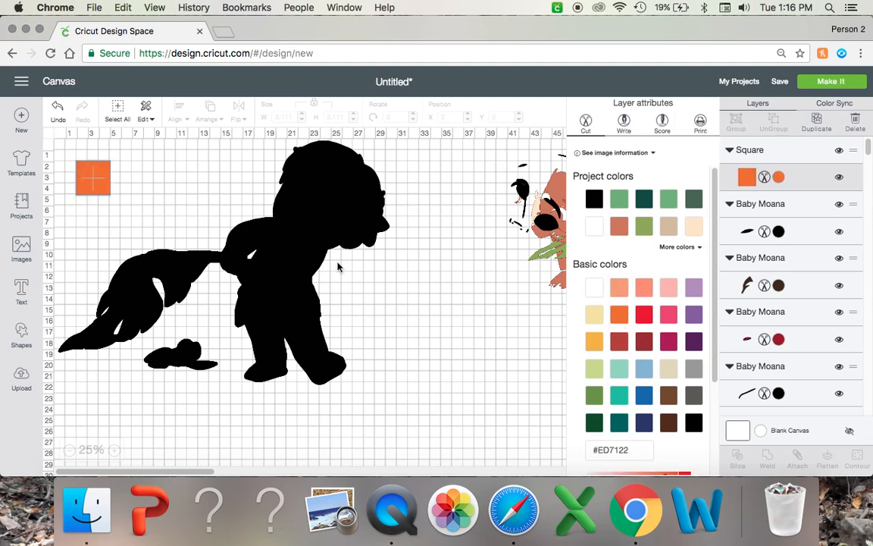
# - Enlarge the orange square to 11.5 x 11.5 inches and place it at X 1.333, Y 0.778 inches
pyautogui.click(96, 181)
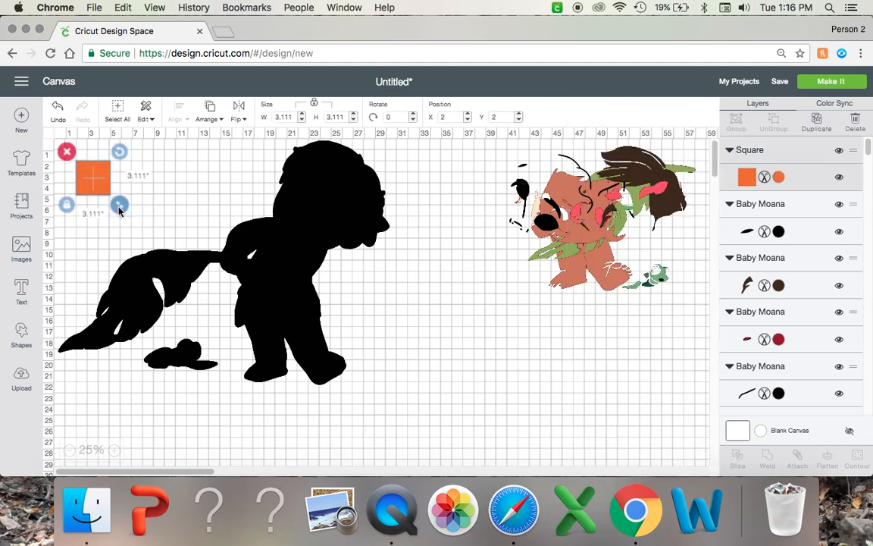
pyautogui.moveTo(110, 195); pyautogui.dragTo(224, 331)
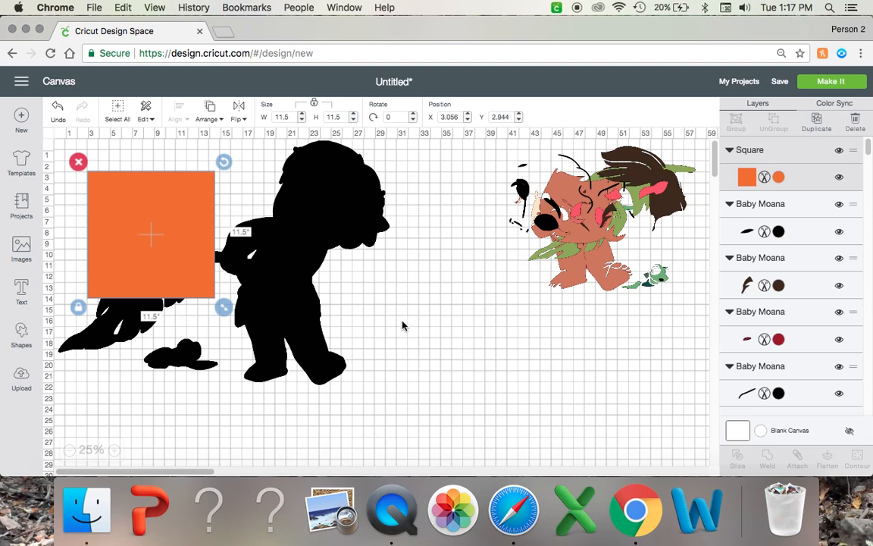
pyautogui.moveTo(156, 207); pyautogui.dragTo(139, 188)
# - Duplicate the orange square four times, offsetting the first copy to X 0.444, Y 0.111 inches
pyautogui.rightClick(139, 174)
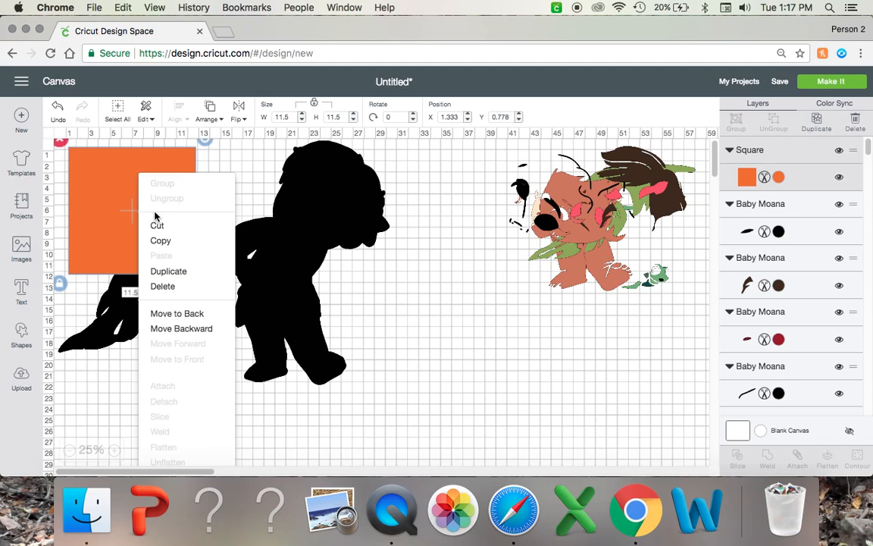
pyautogui.click(163, 271)
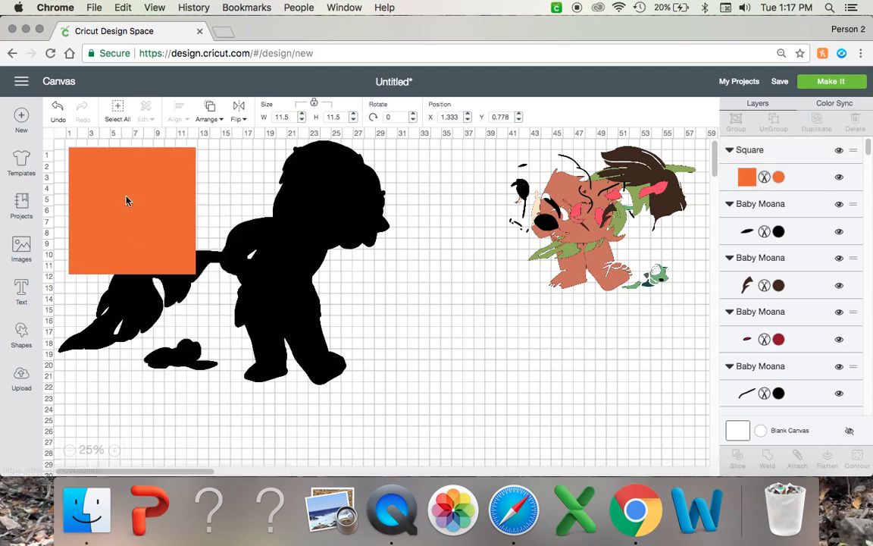
pyautogui.moveTo(140, 217); pyautogui.dragTo(125, 205)
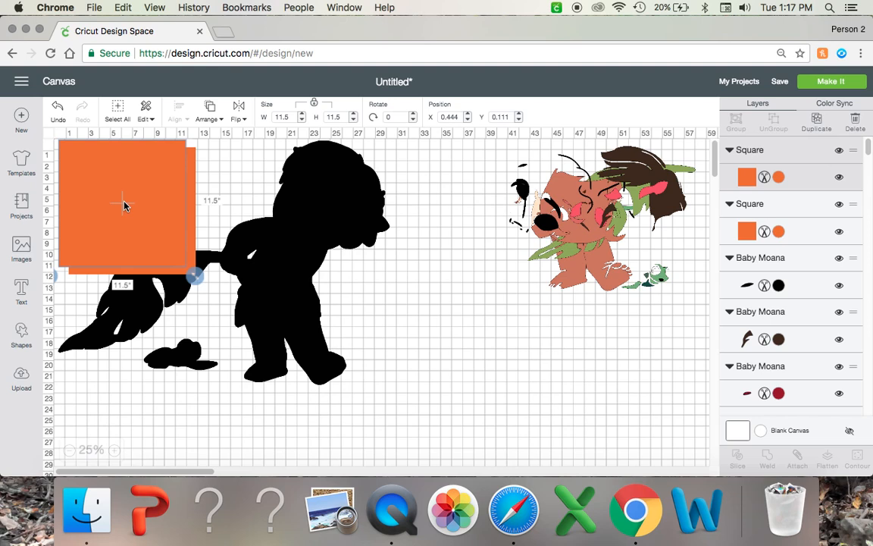
pyautogui.rightClick(125, 176)
pyautogui.click(163, 271)
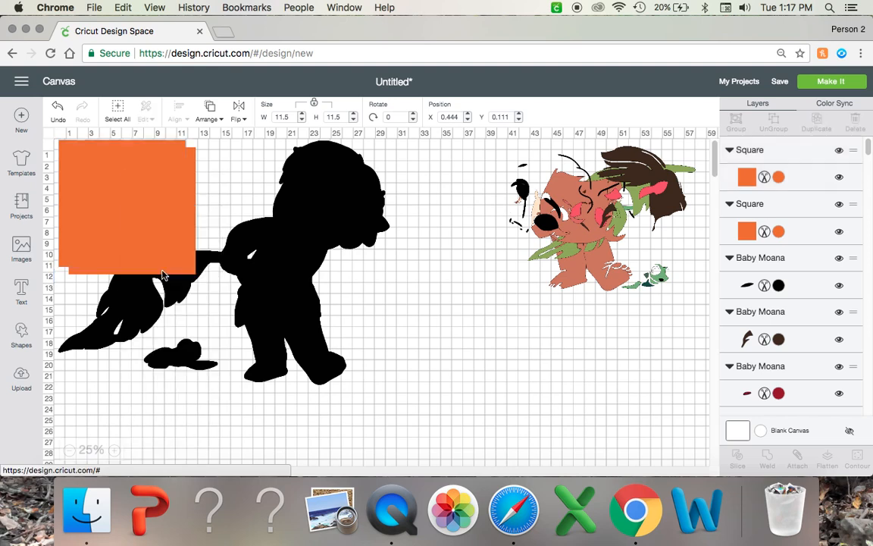
pyautogui.rightClick(125, 175)
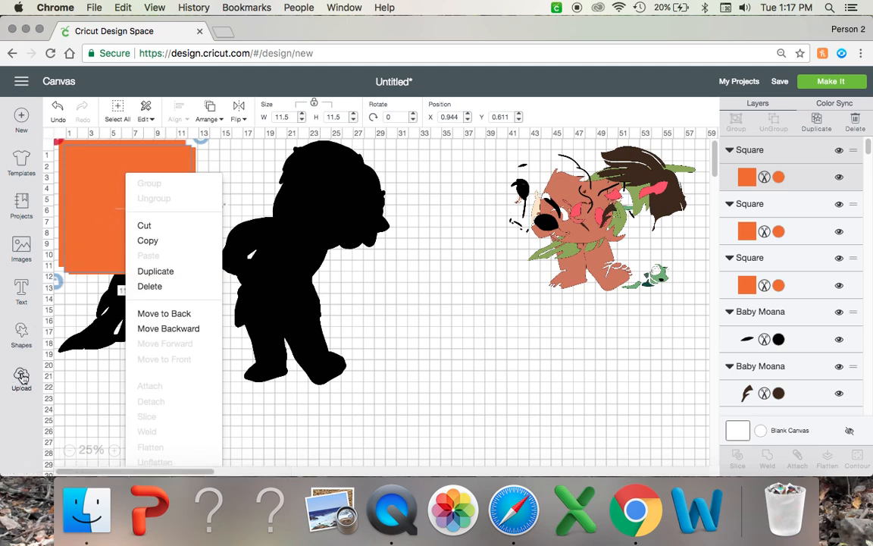
pyautogui.click(164, 273)
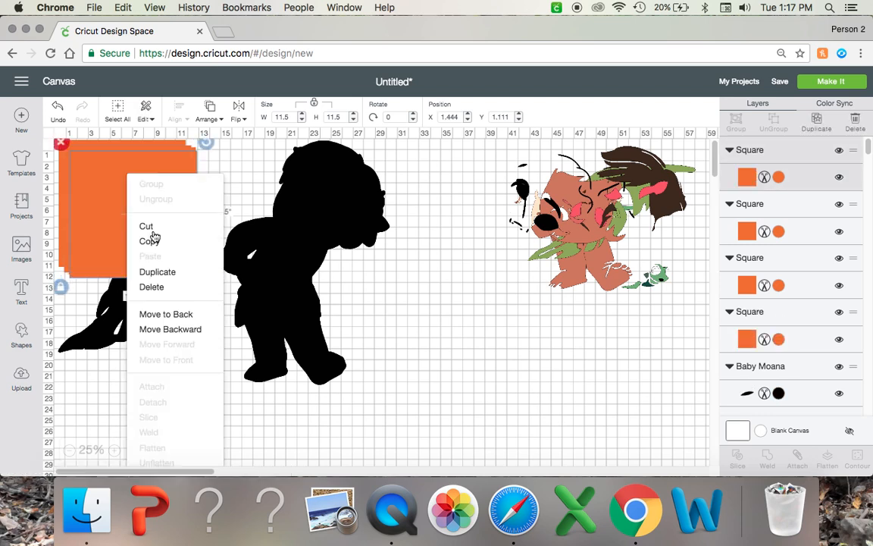
pyautogui.rightClick(127, 216)
pyautogui.click(165, 271)
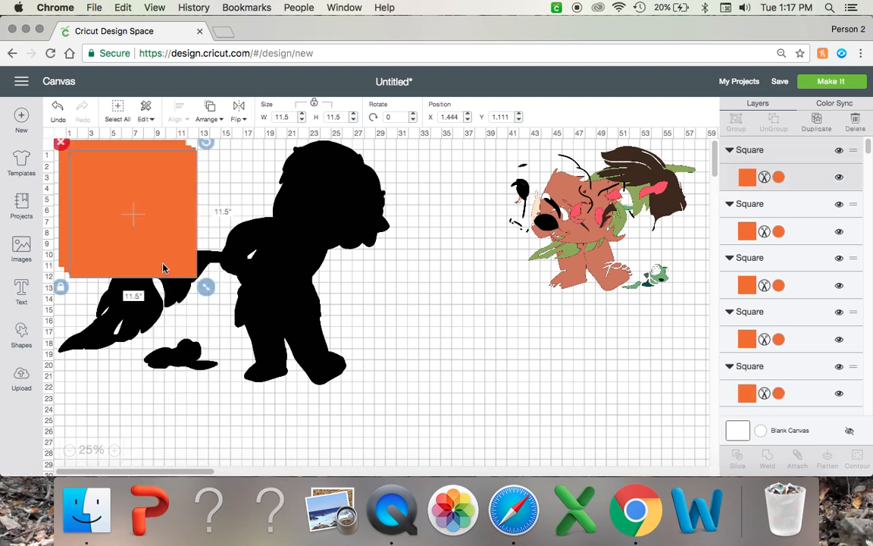
# - Move one orange square over the silhouette's head at X 19.222, Y 0 inches and send it to the back behind the silhouette
pyautogui.moveTo(147, 204); pyautogui.dragTo(299, 227)
pyautogui.moveTo(311, 217); pyautogui.dragTo(345, 204)
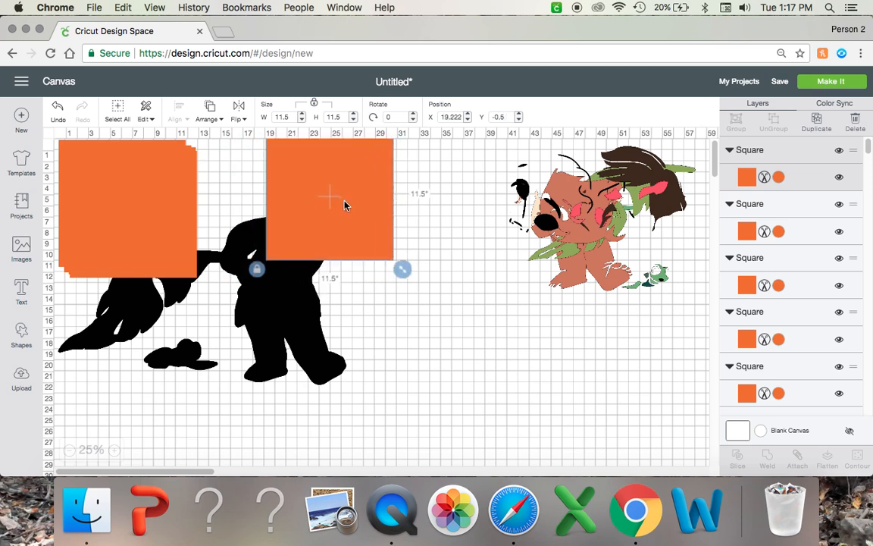
pyautogui.rightClick(345, 176)
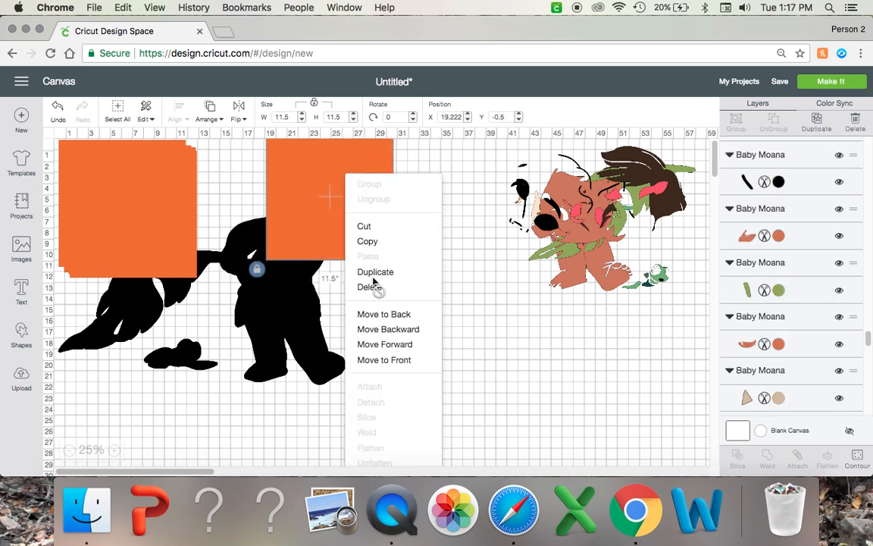
pyautogui.click(385, 315)
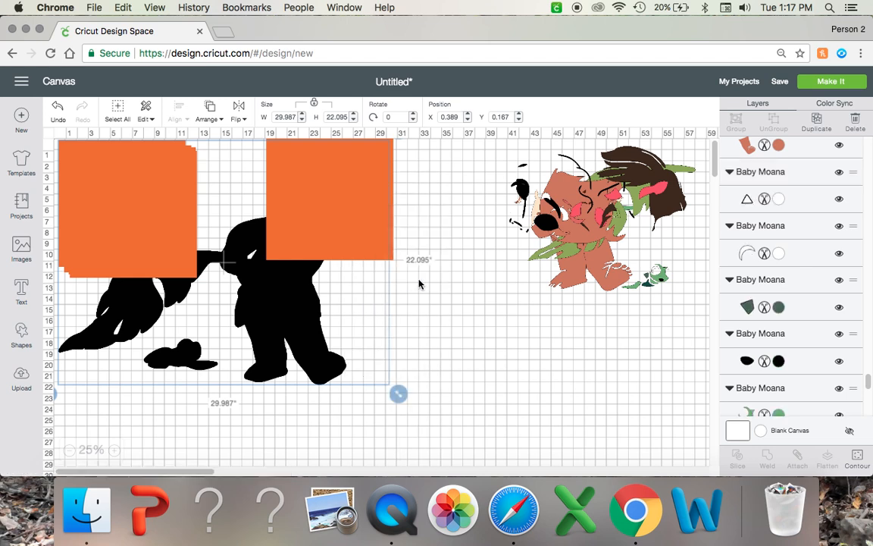
pyautogui.click(397, 180)
pyautogui.click(389, 176)
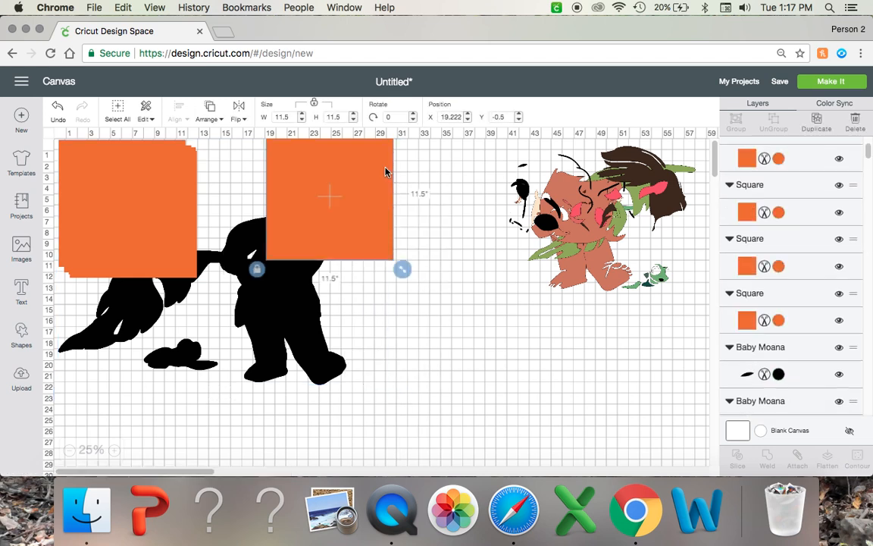
pyautogui.rightClick(389, 176)
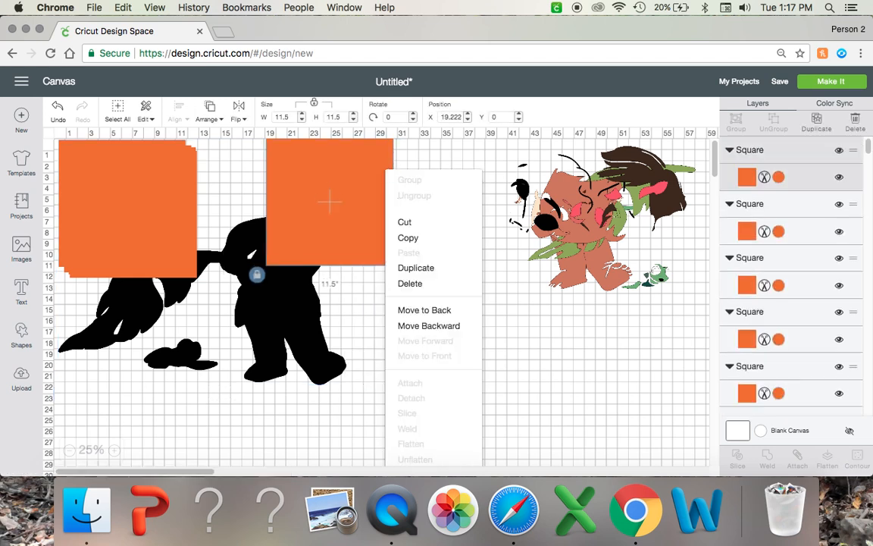
pyautogui.click(423, 312)
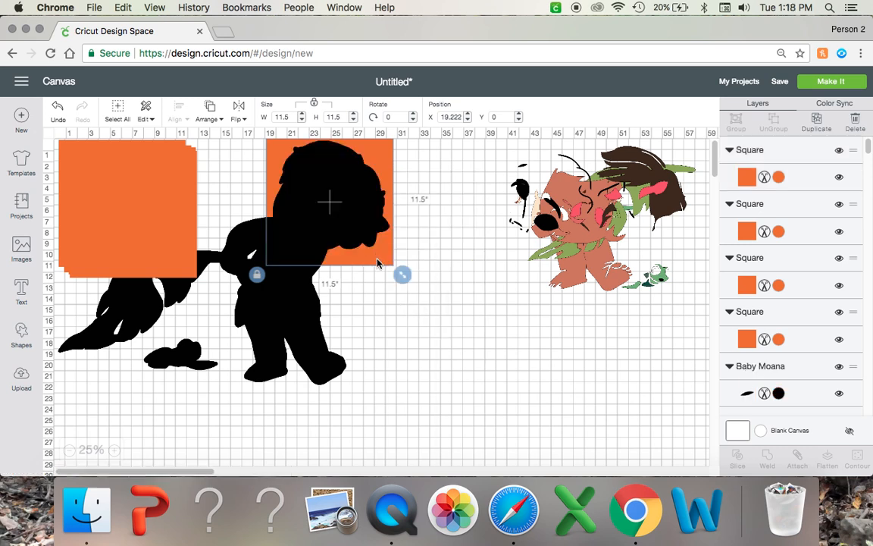
# - Nudge the large silhouette to X 0.611, Y 0.278 inches and slice it with the orange square behind its head
pyautogui.moveTo(377, 262); pyautogui.dragTo(379, 263)
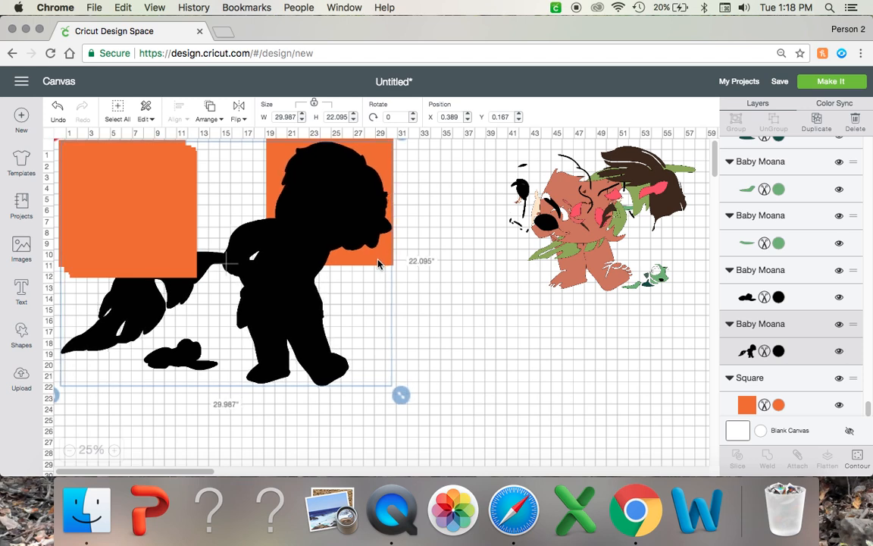
pyautogui.click(429, 265)
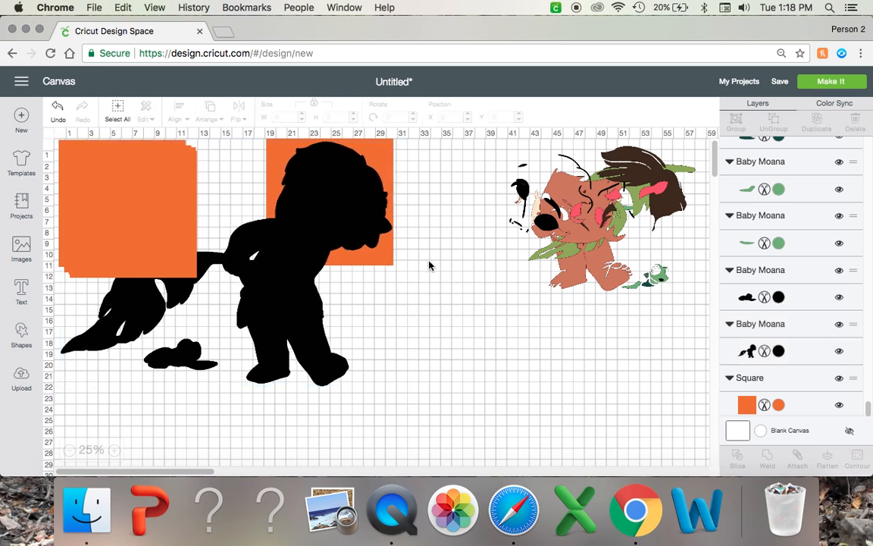
pyautogui.click(386, 168)
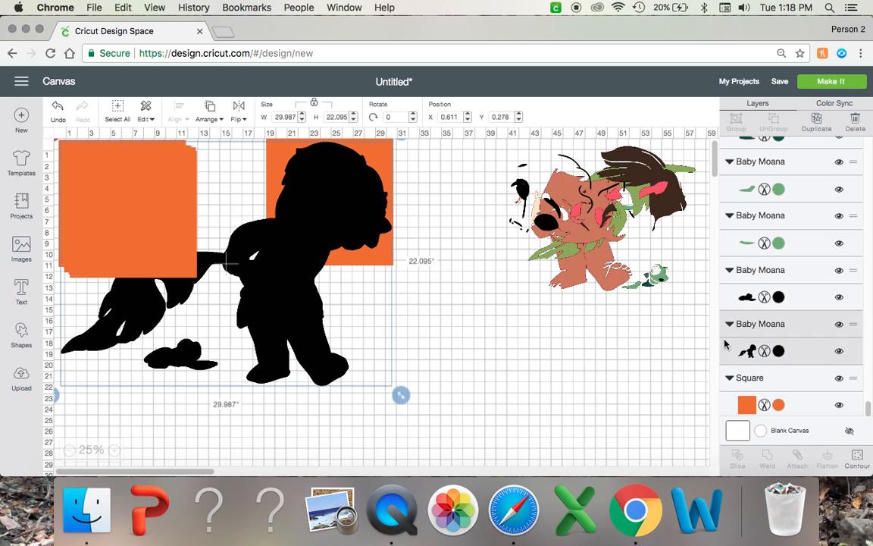
pyautogui.click(814, 404)
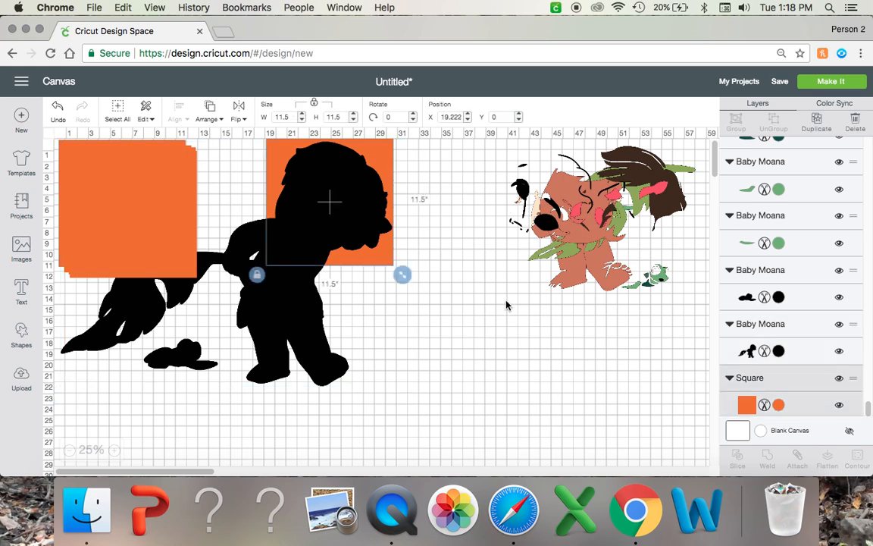
pyautogui.keyDown('shift'); pyautogui.click(801, 354); pyautogui.keyUp('shift')
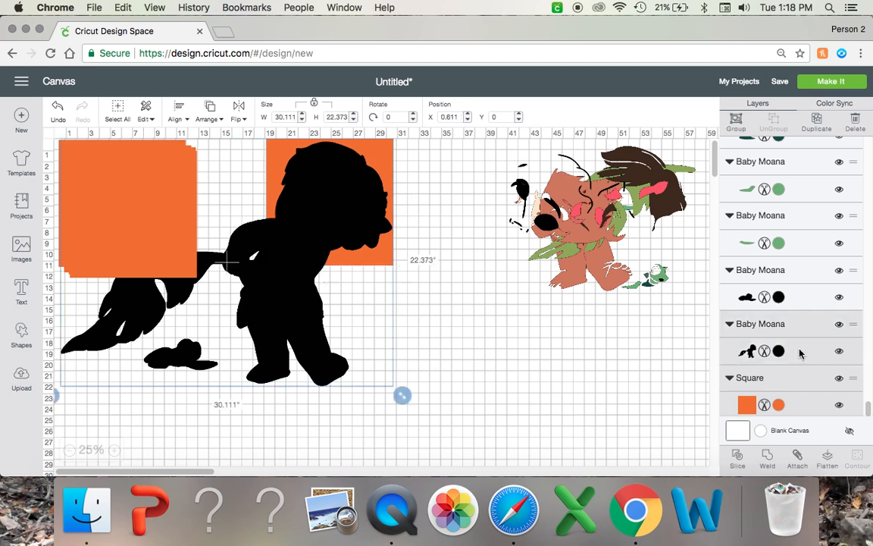
pyautogui.click(737, 461)
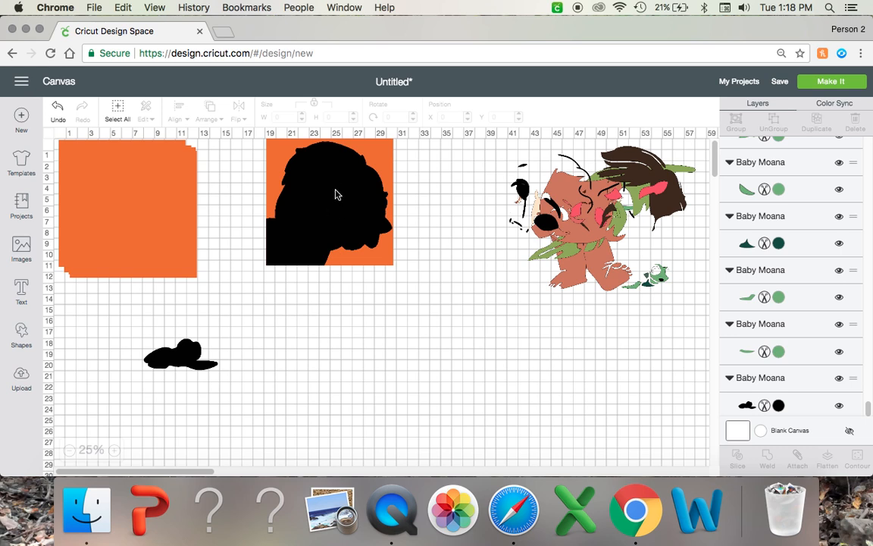
# - Move the sliced head piece clear to X 33.944, Y 12.944 inches and delete both orange leftovers from the slice
pyautogui.moveTo(392, 216); pyautogui.dragTo(524, 341)
pyautogui.moveTo(369, 176); pyautogui.dragTo(393, 191)
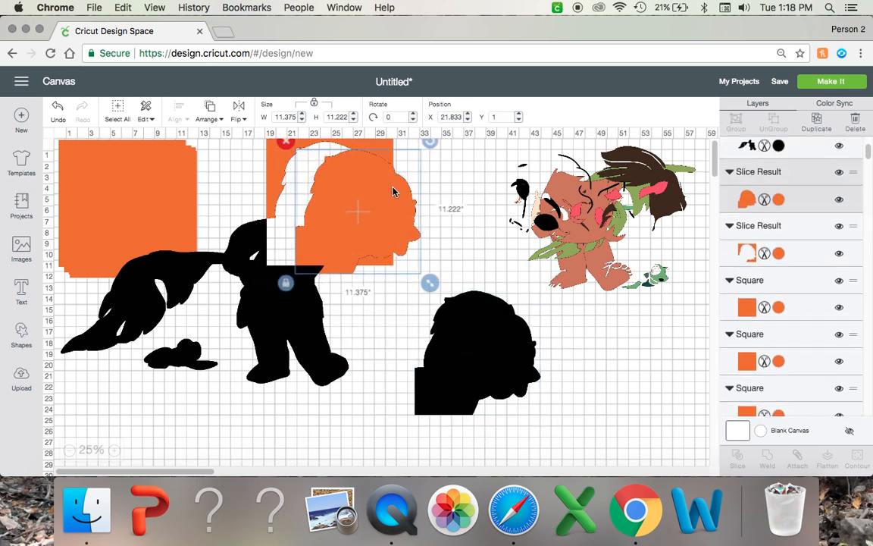
pyautogui.press('Delete')
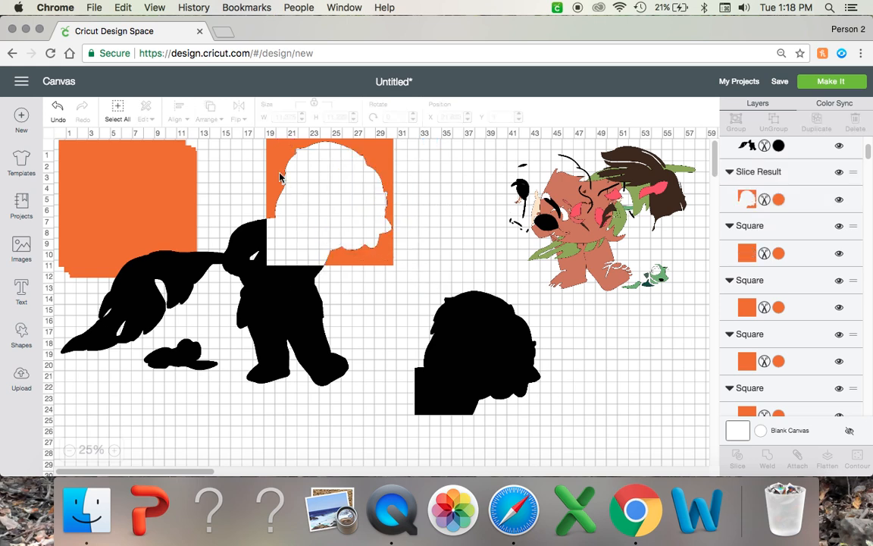
pyautogui.click(280, 177)
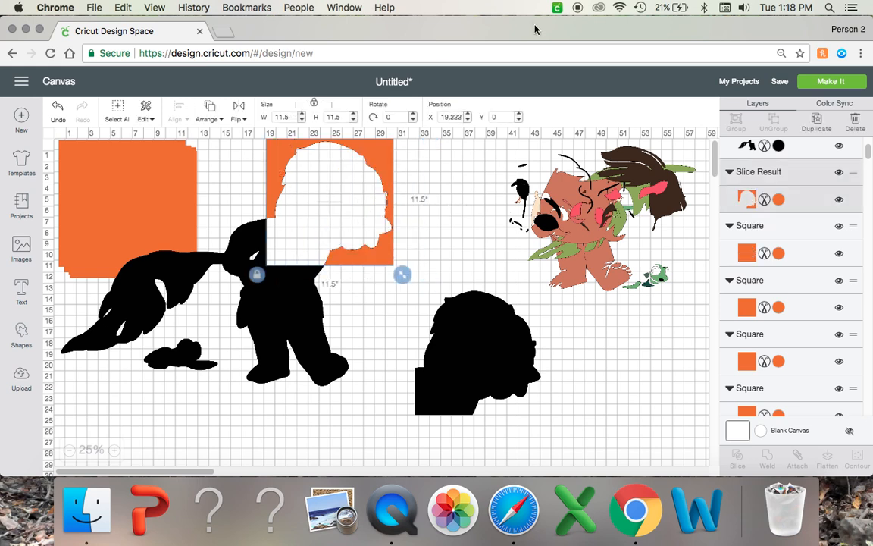
pyautogui.press('Delete')
pyautogui.moveTo(494, 366); pyautogui.dragTo(518, 358)
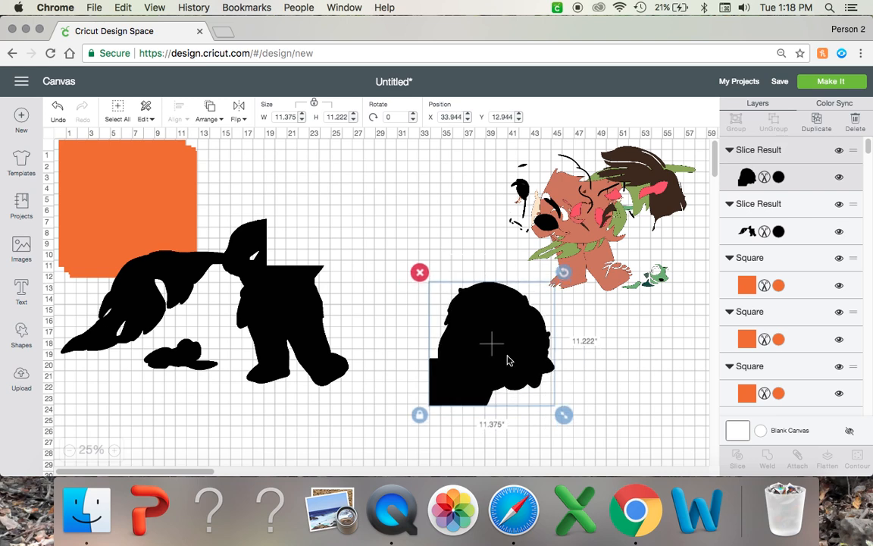
# - Move another orange square behind the silhouette's legs at X 16.056, Y 11.556 inches and slice the remaining silhouette with it
pyautogui.click(150, 198)
pyautogui.moveTo(152, 197); pyautogui.dragTo(318, 315)
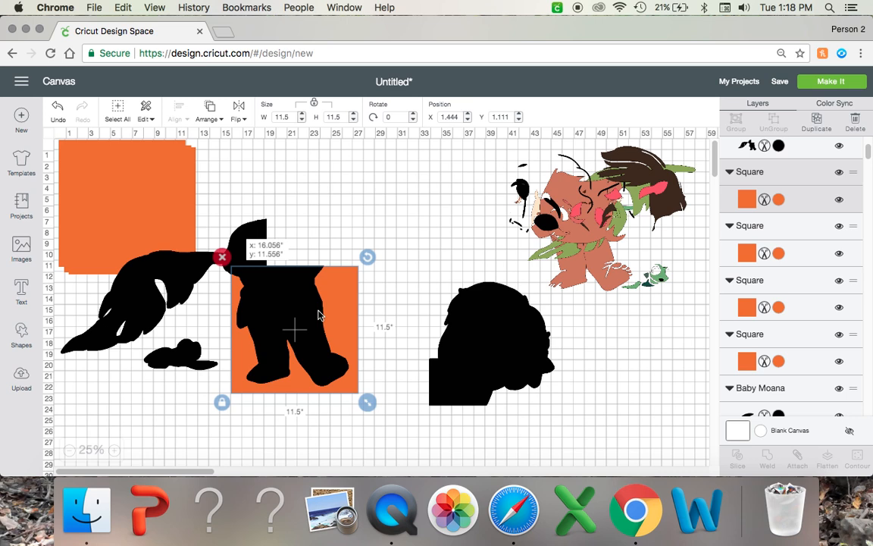
pyautogui.moveTo(318, 314); pyautogui.dragTo(318, 314)
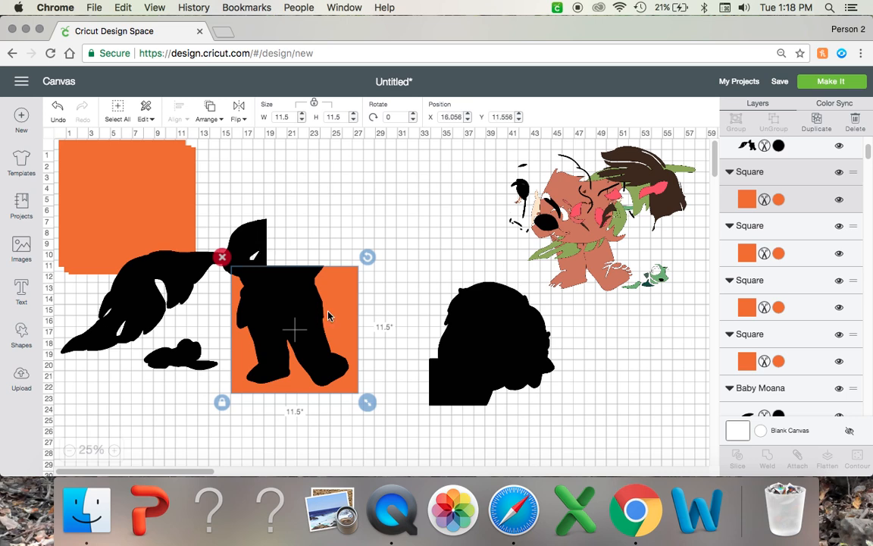
pyautogui.scroll(1, 791, 172)
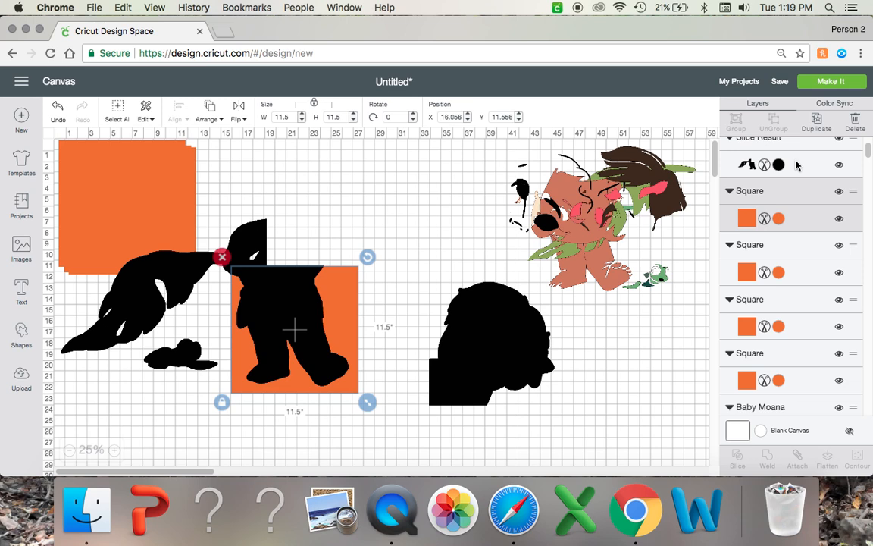
pyautogui.click(796, 164)
pyautogui.click(762, 466)
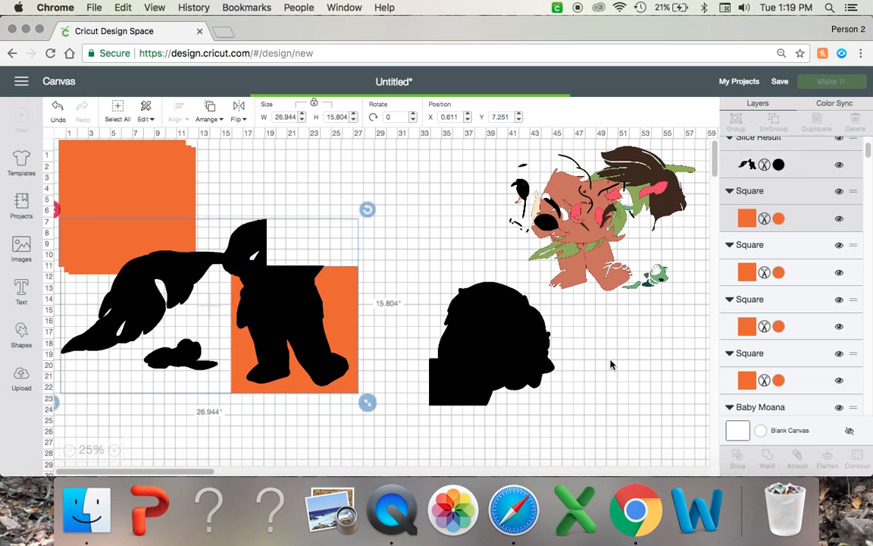
# - Move the sliced legs piece away from the orange square and place it directly beneath the separated head piece
pyautogui.scroll(-1, 610, 350)
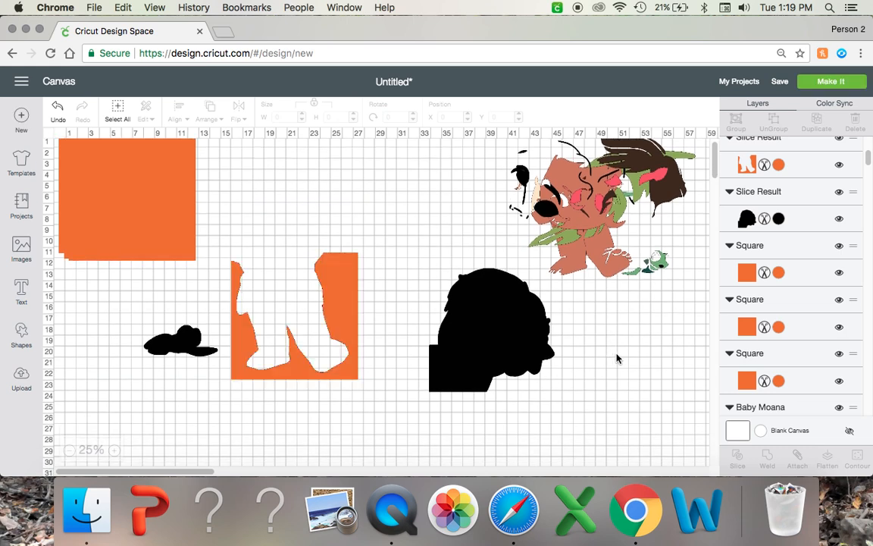
pyautogui.moveTo(343, 331); pyautogui.dragTo(514, 424)
pyautogui.scroll(-2, 500, 386)
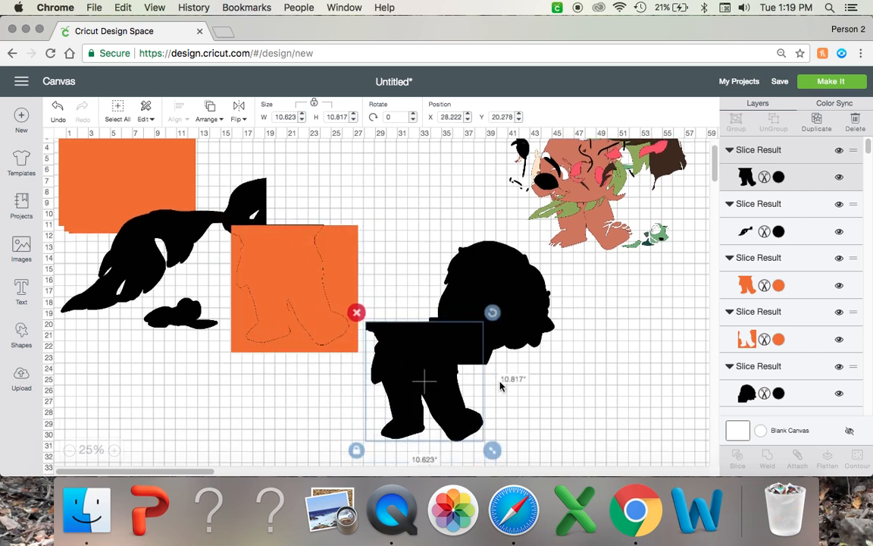
pyautogui.scroll(-2, 500, 386)
pyautogui.moveTo(427, 353); pyautogui.dragTo(455, 394)
# - Delete the orange leg-shaped cutout and the remaining orange frame left from slicing the legs
pyautogui.moveTo(297, 269); pyautogui.dragTo(292, 249)
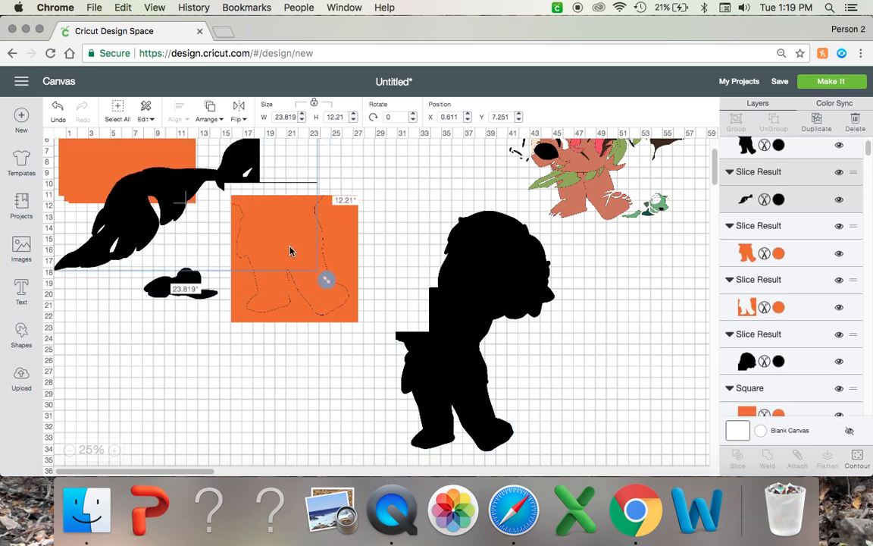
pyautogui.click(282, 302)
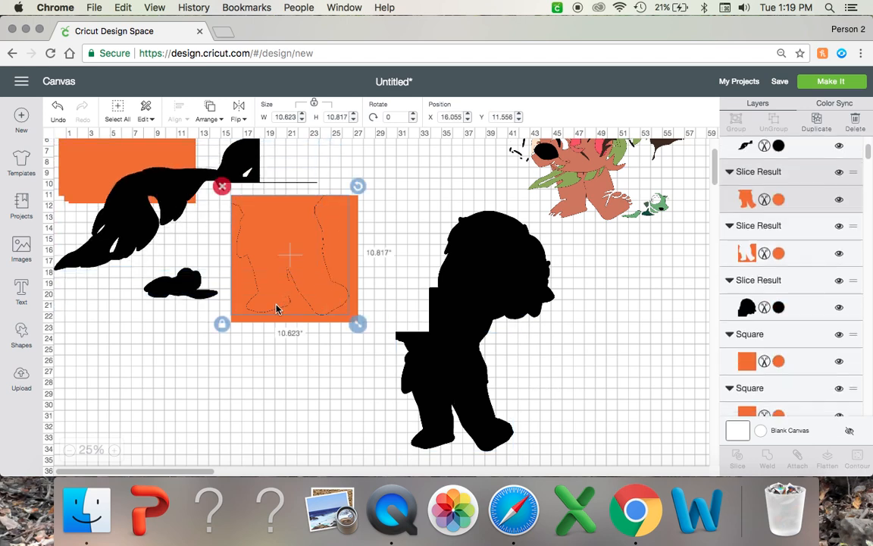
pyautogui.press('Delete')
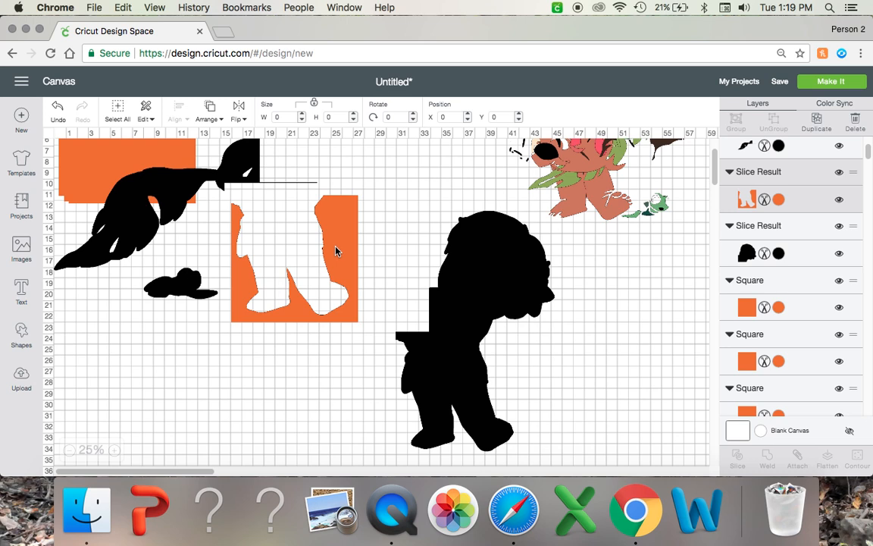
pyautogui.click(336, 251)
pyautogui.press('Delete')
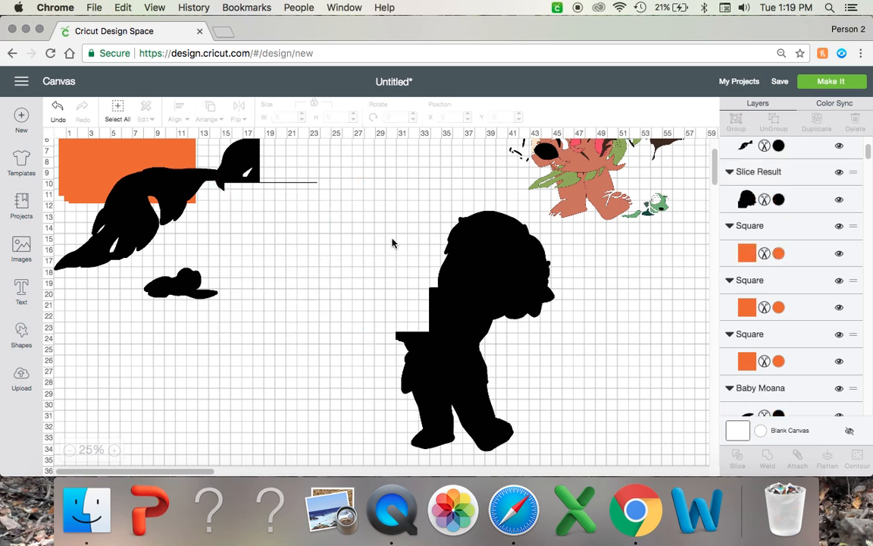
# - Move one orange square to X 10, Y 4.5 inches behind the remaining silhouette and shift the other two squares down out of the way
pyautogui.scroll(2, 283, 258)
pyautogui.scroll(2, 283, 257)
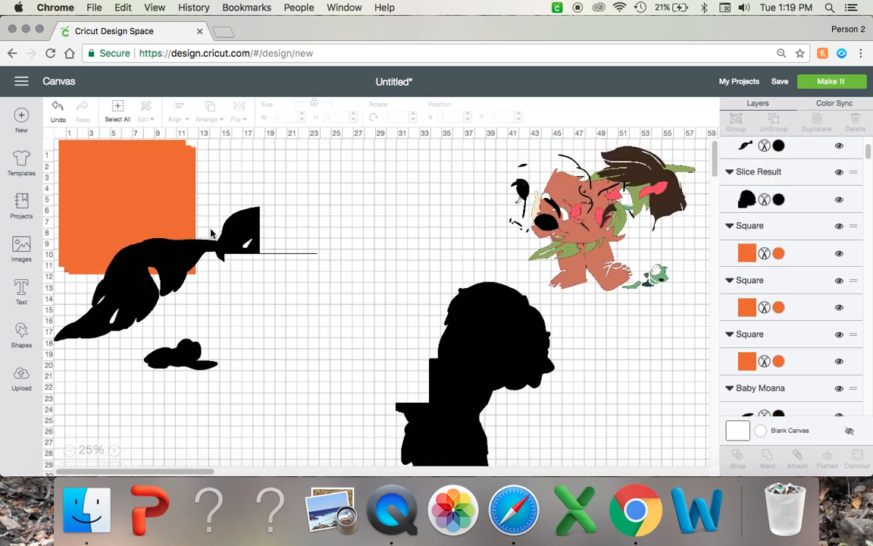
pyautogui.click(177, 208)
pyautogui.moveTo(179, 202); pyautogui.dragTo(298, 266)
pyautogui.moveTo(104, 255); pyautogui.dragTo(96, 450)
pyautogui.moveTo(130, 216); pyautogui.dragTo(125, 405)
# - Position the remaining silhouette piece over the orange square at X 2.778, Y 4.807 inches, lining up its cut edge with the square's edge
pyautogui.moveTo(149, 351); pyautogui.dragTo(178, 339)
pyautogui.moveTo(68, 335); pyautogui.dragTo(87, 362)
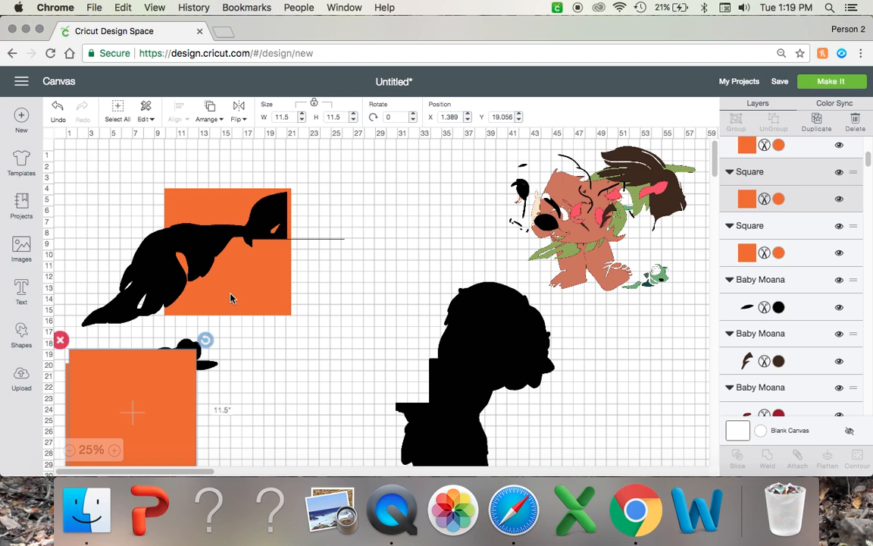
pyautogui.click(203, 263)
pyautogui.moveTo(225, 297); pyautogui.dragTo(232, 297)
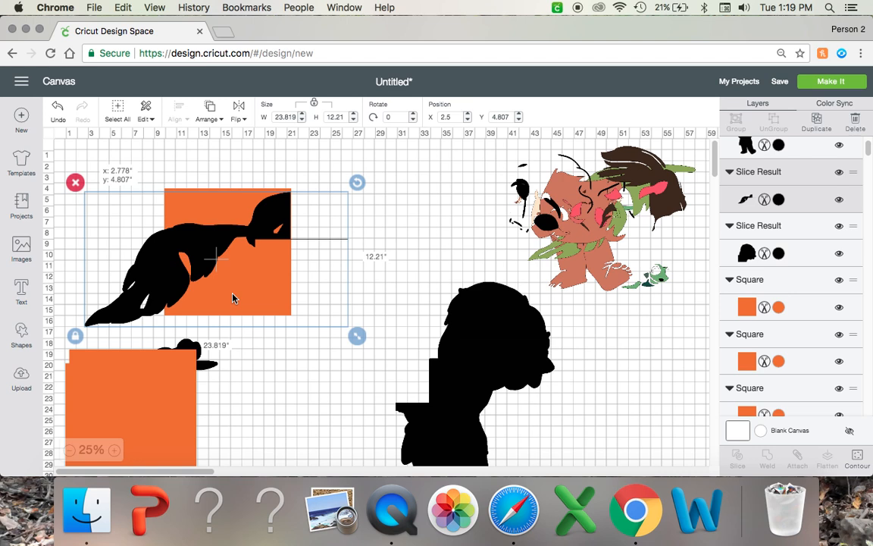
pyautogui.moveTo(232, 298); pyautogui.dragTo(232, 298)
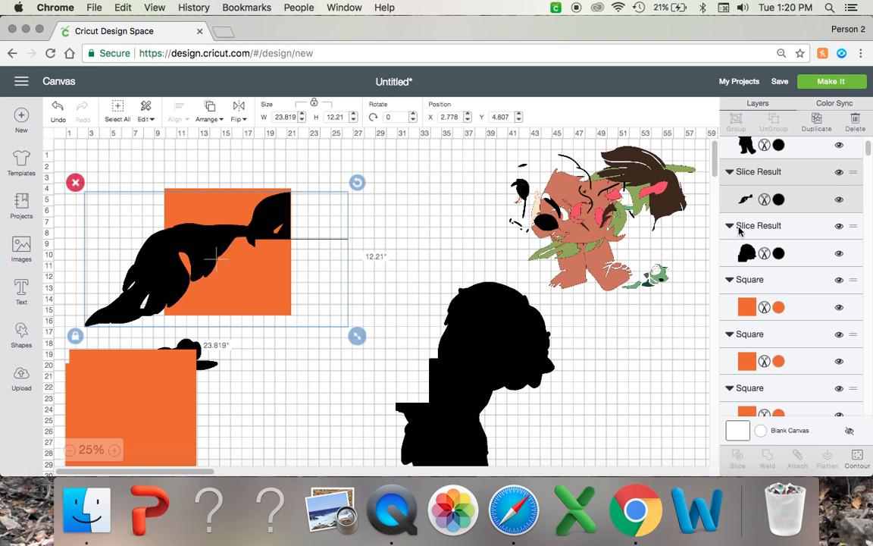
# - Slice the remaining silhouette piece with the 11.5-inch orange square behind it at X 10, Y 4.5 inches
pyautogui.click(800, 308)
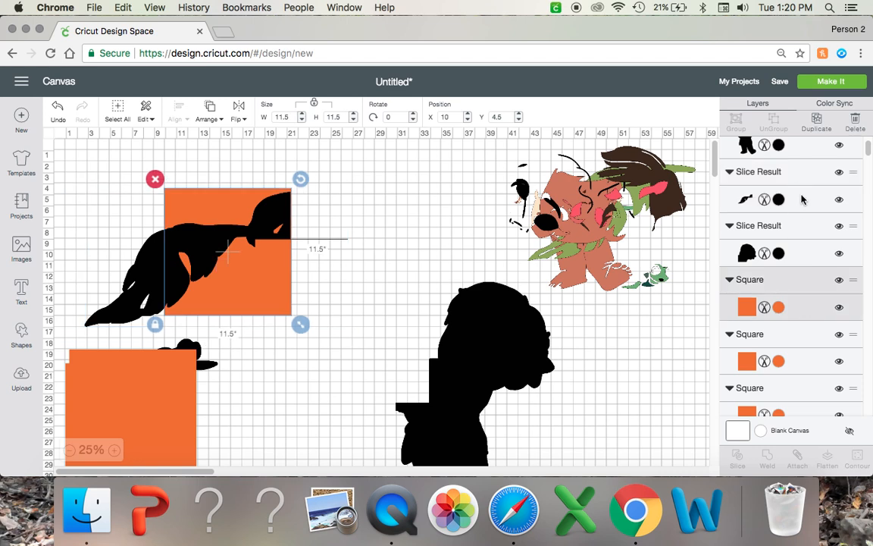
pyautogui.scroll(2, 788, 235)
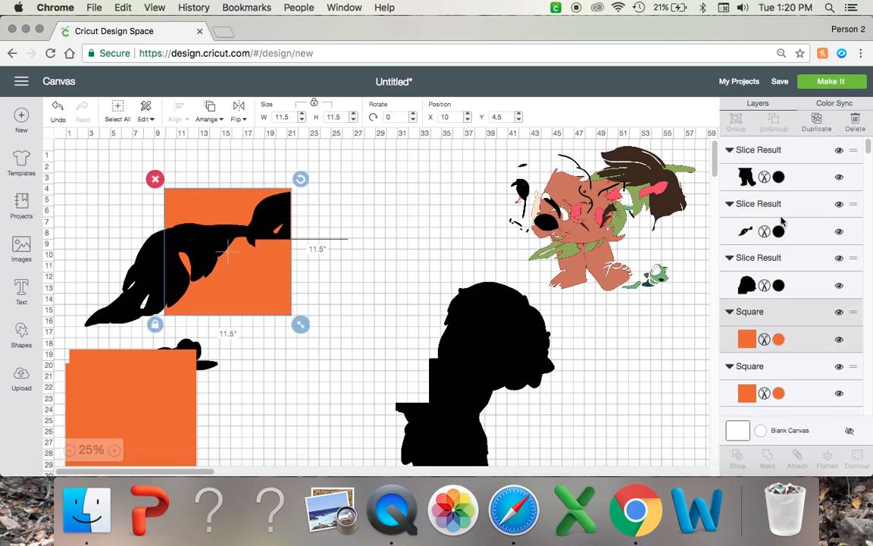
pyautogui.scroll(-10, 788, 220)
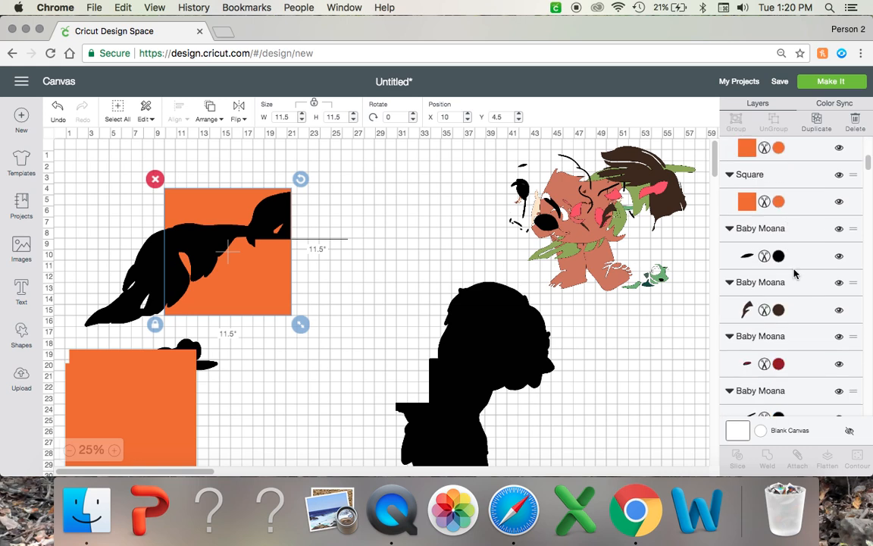
pyautogui.scroll(-5, 797, 280)
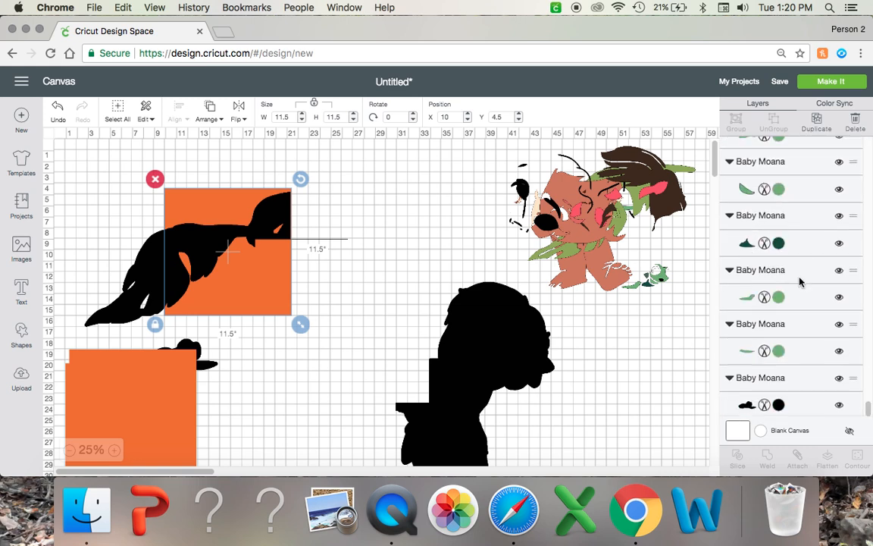
pyautogui.scroll(5, 802, 368)
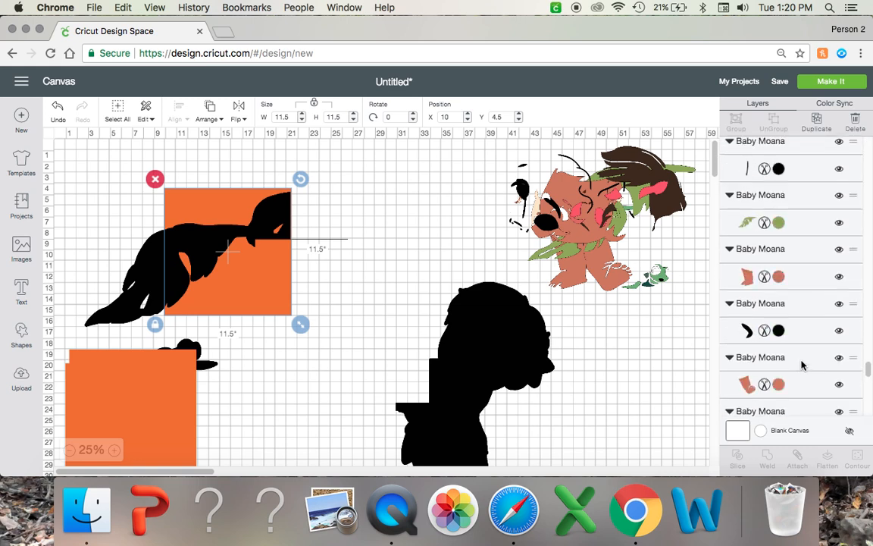
pyautogui.scroll(3, 802, 364)
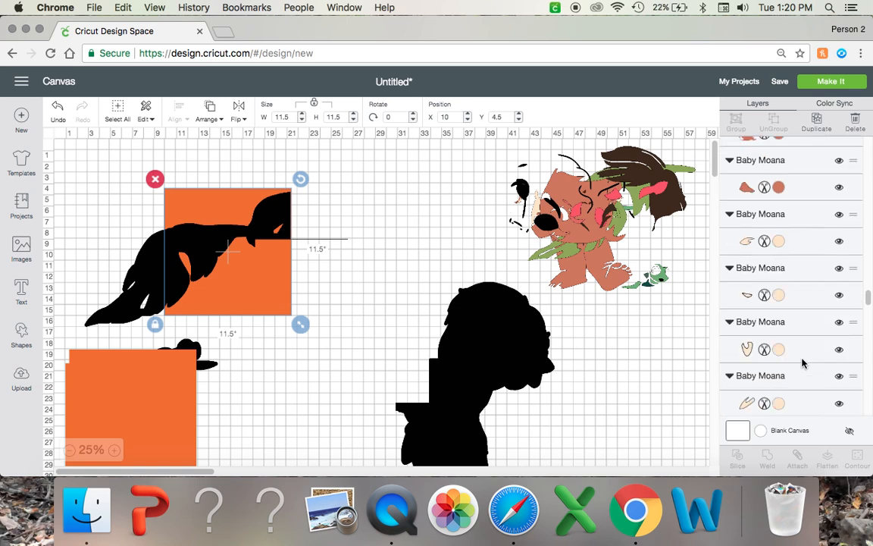
pyautogui.scroll(5, 801, 362)
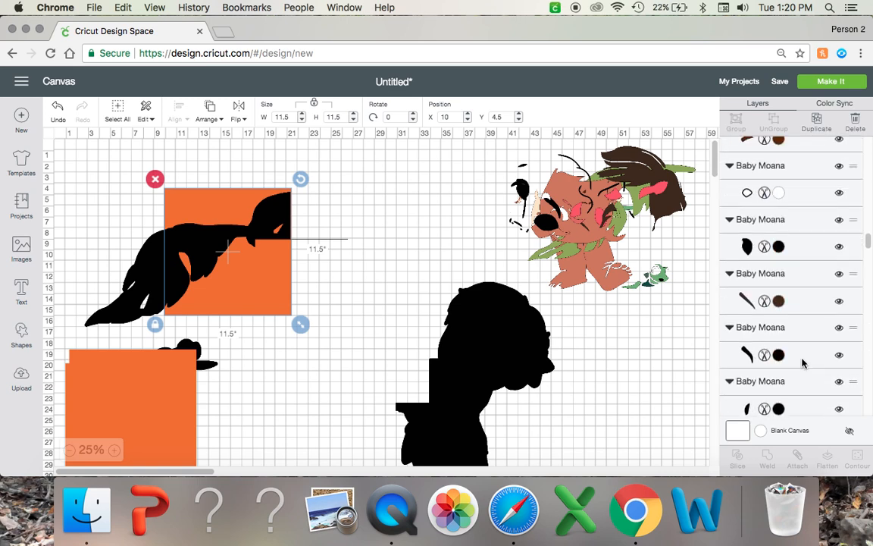
pyautogui.keyDown('shift'); pyautogui.click(156, 263); pyautogui.keyUp('shift')
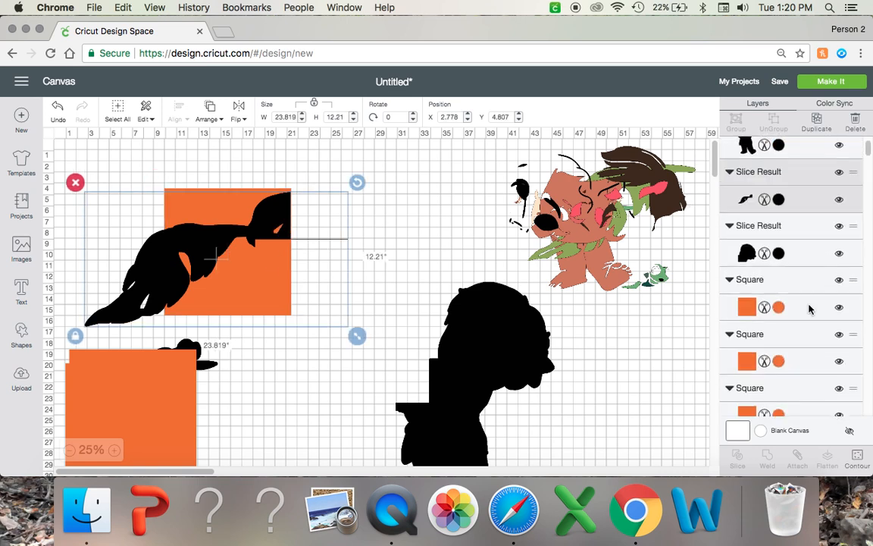
pyautogui.click(810, 309)
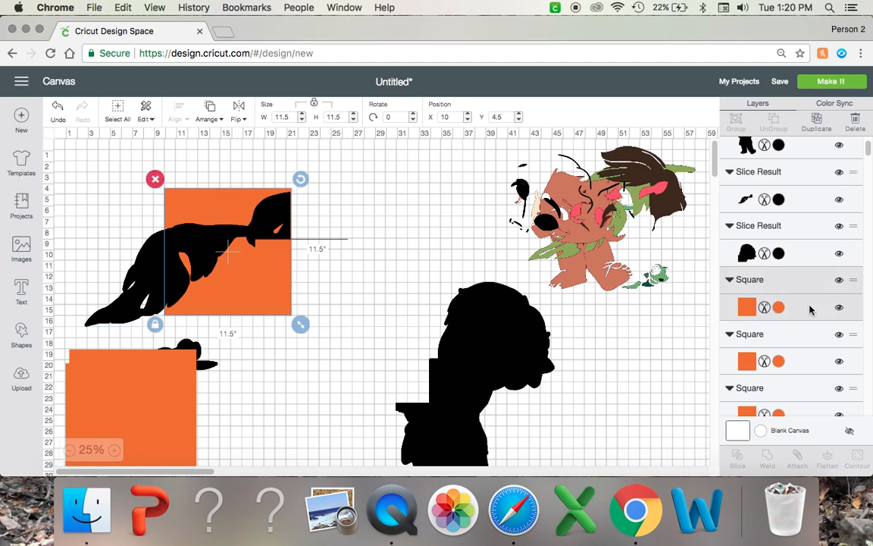
pyautogui.keyDown('shift'); pyautogui.click(812, 201); pyautogui.keyUp('shift')
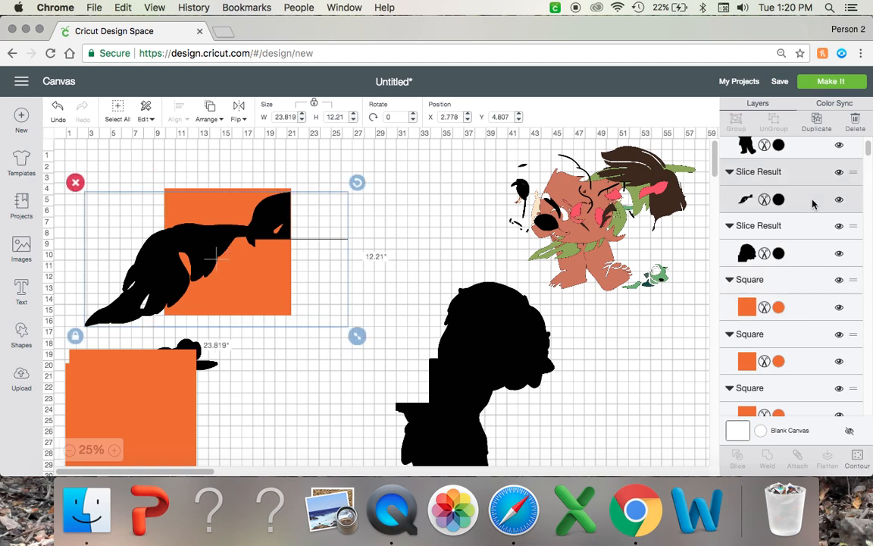
pyautogui.keyDown('shift'); pyautogui.click(809, 307); pyautogui.keyUp('shift')
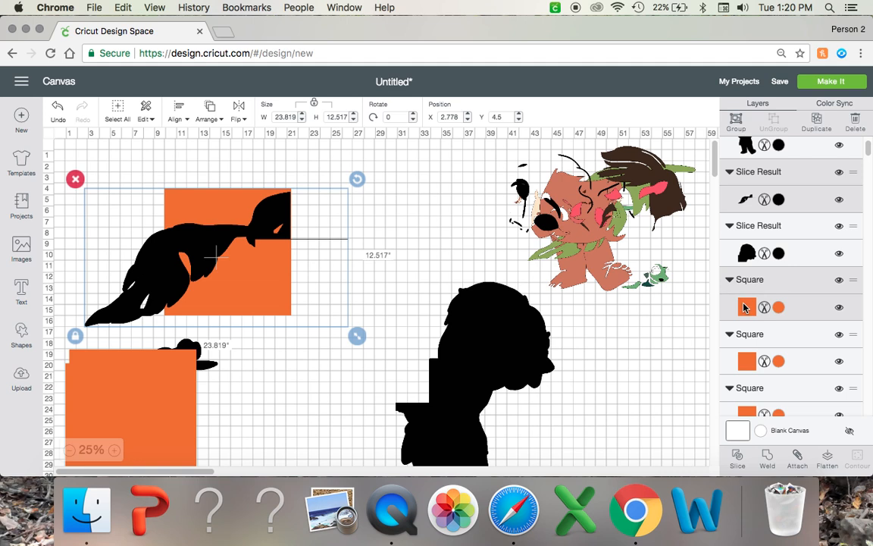
pyautogui.click(738, 463)
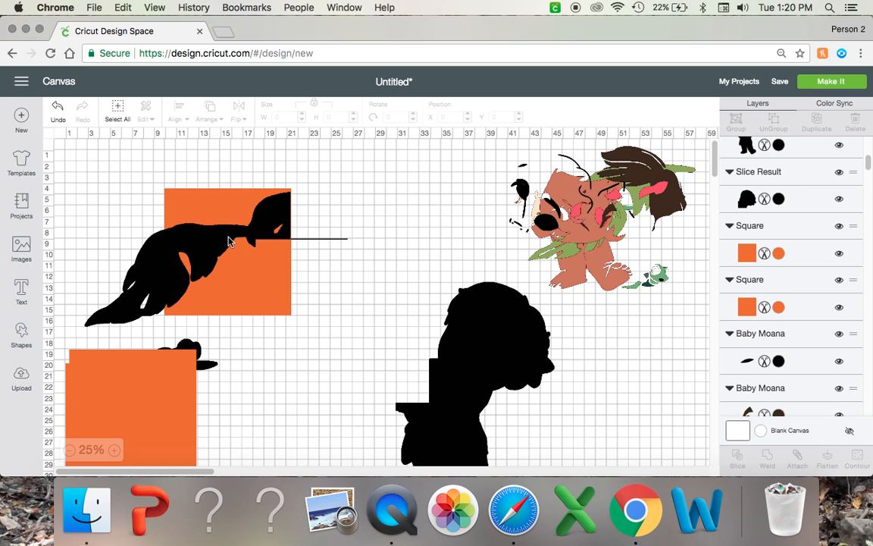
# - Move the sliced middle section against the assembled head and legs, and delete the orange cutout and leftover orange frame
pyautogui.moveTo(237, 249); pyautogui.dragTo(378, 413)
pyautogui.moveTo(244, 189); pyautogui.dragTo(261, 186)
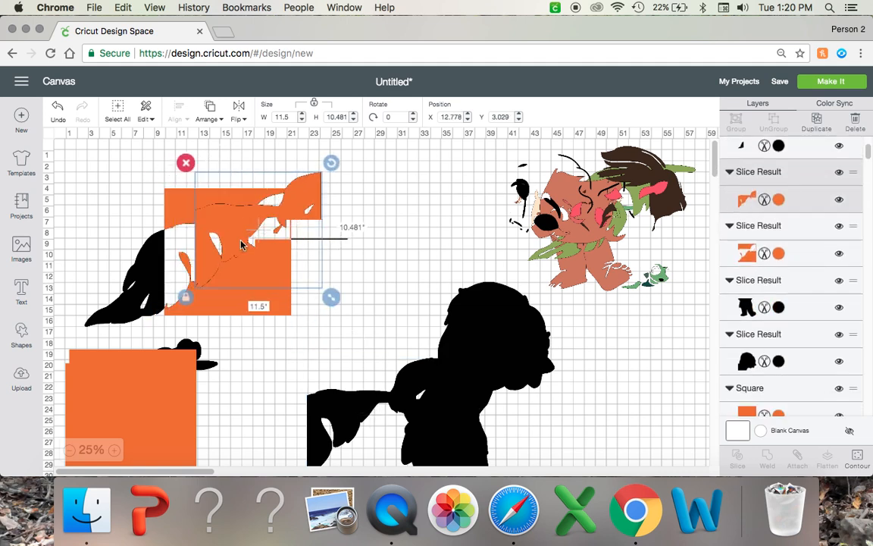
pyautogui.press('Delete')
pyautogui.click(180, 197)
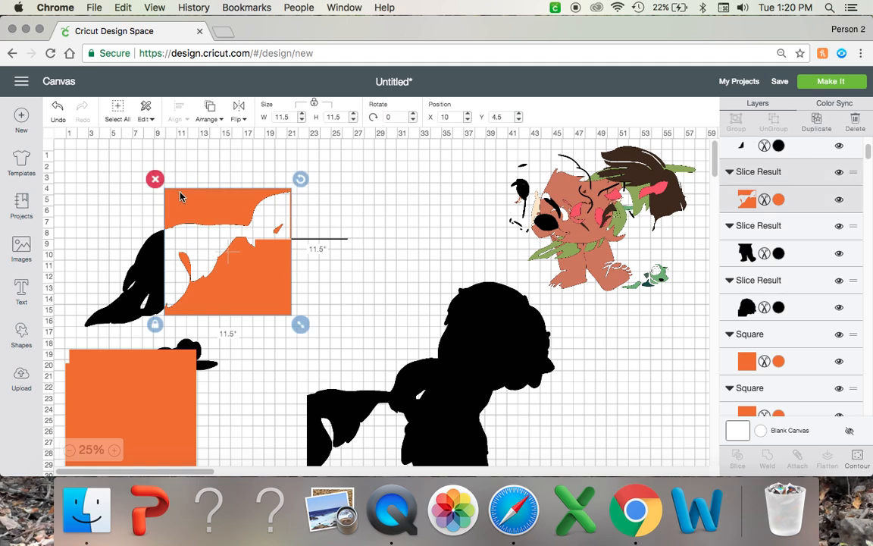
pyautogui.press('Delete')
pyautogui.moveTo(274, 202); pyautogui.dragTo(376, 259)
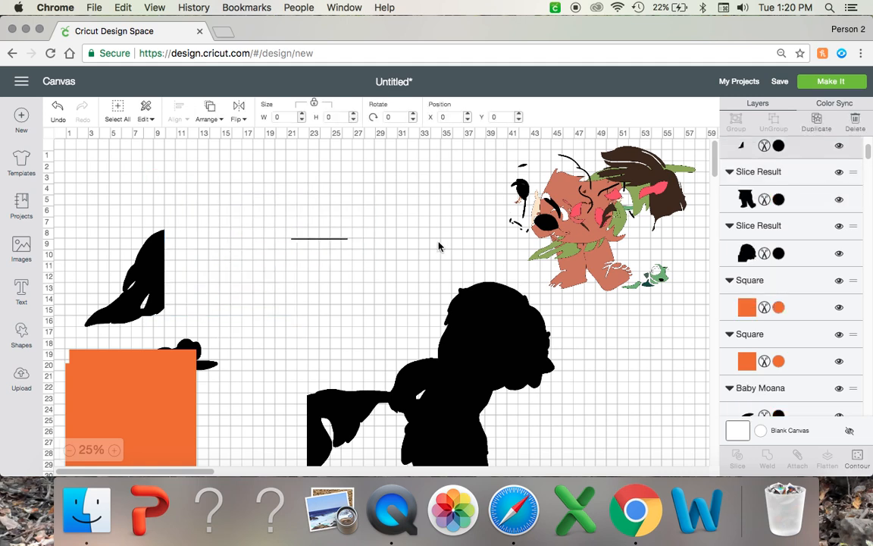
pyautogui.click(278, 233)
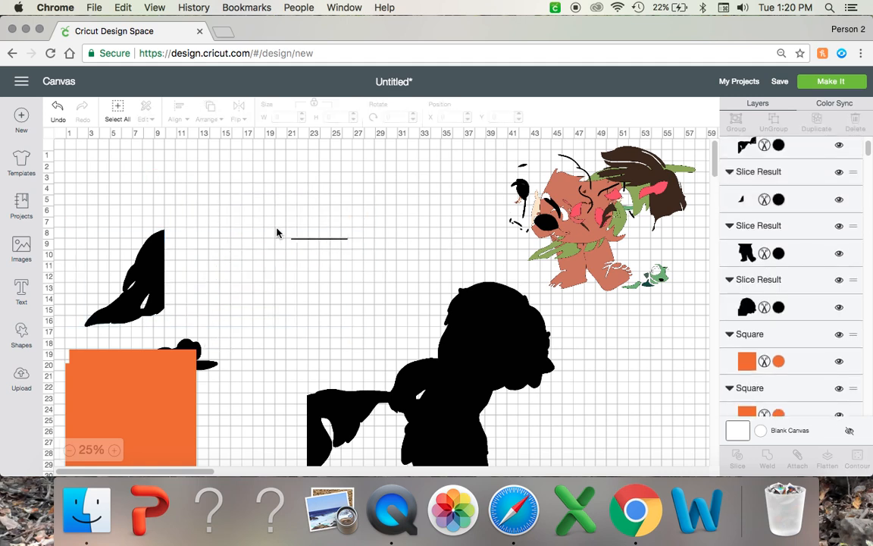
# - Move the leftover hair-tip piece with its attached stray line to X 7.722, Y 5.736 inches and inspect its contours
pyautogui.moveTo(173, 259); pyautogui.dragTo(245, 273)
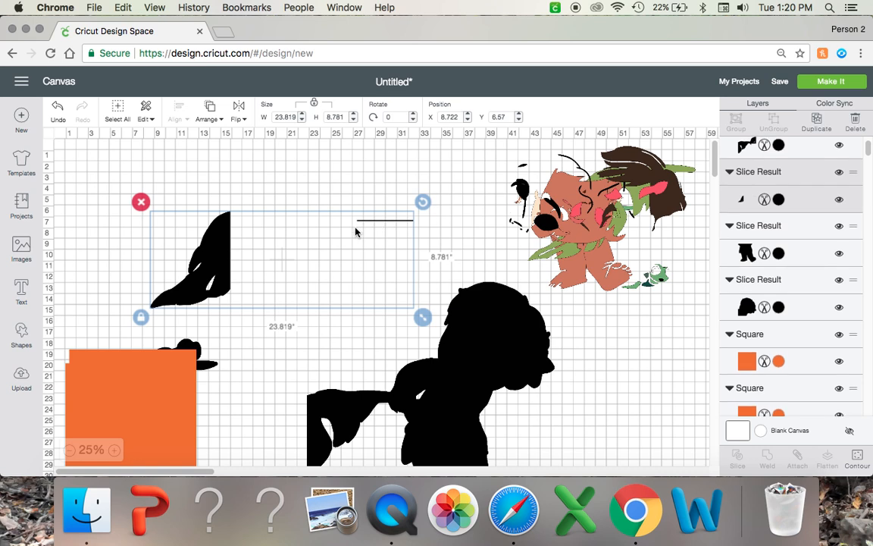
pyautogui.click(858, 459)
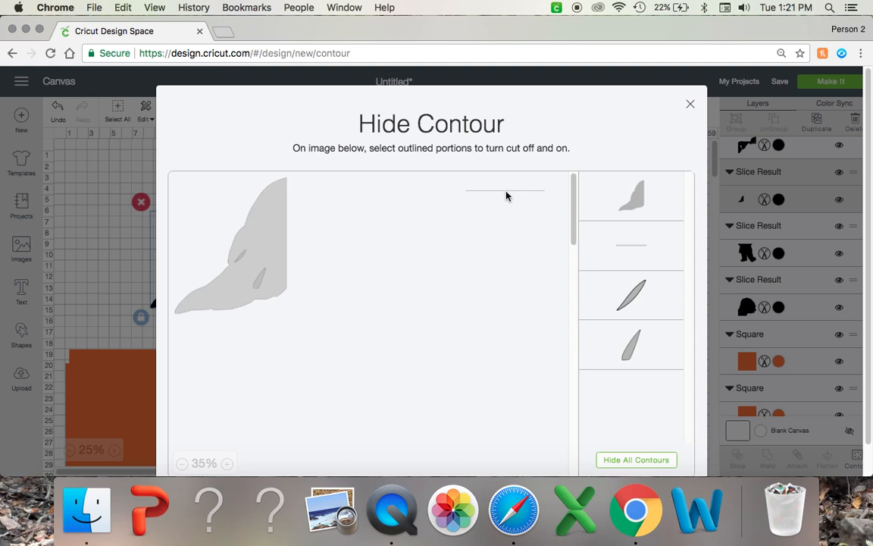
pyautogui.click(690, 104)
pyautogui.moveTo(214, 270); pyautogui.dragTo(203, 260)
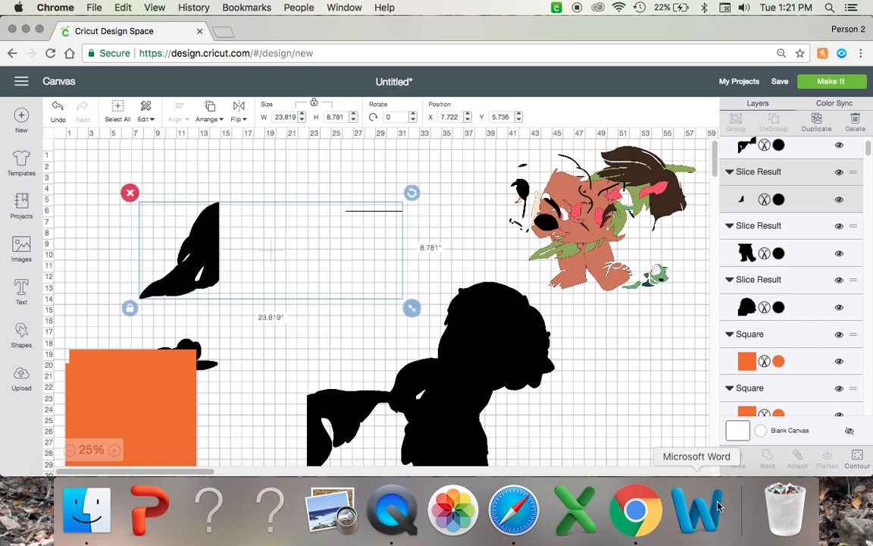
# - Hide the contour of the thin stray line on the leftover hair-tip piece, keeping its other contours on
pyautogui.click(855, 456)
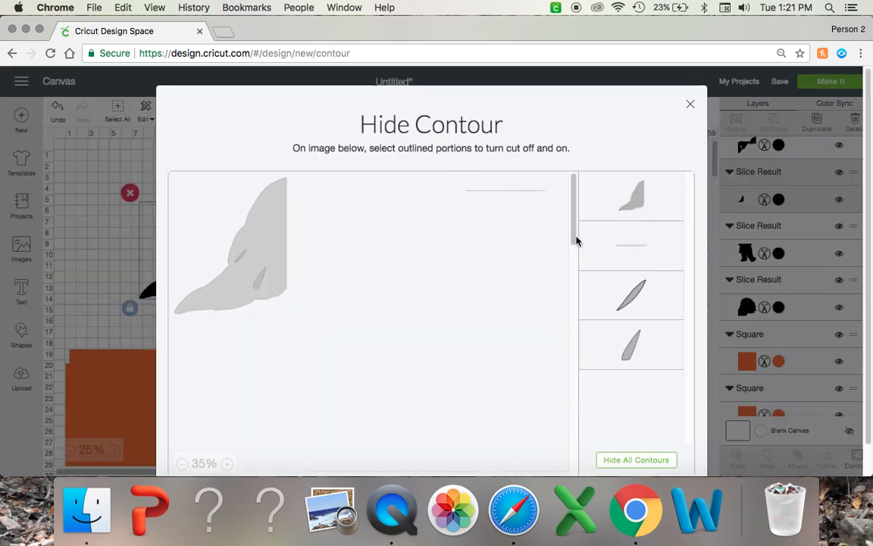
pyautogui.click(265, 253)
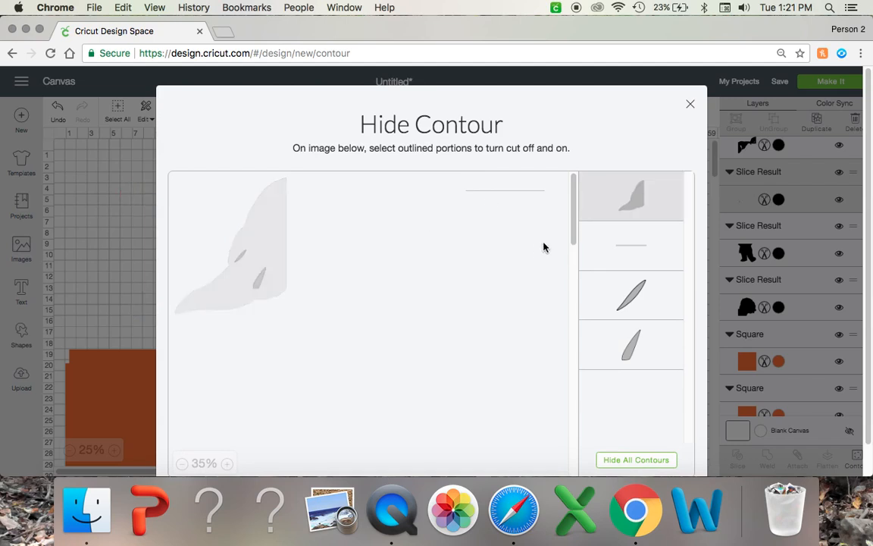
pyautogui.click(265, 260)
pyautogui.click(266, 263)
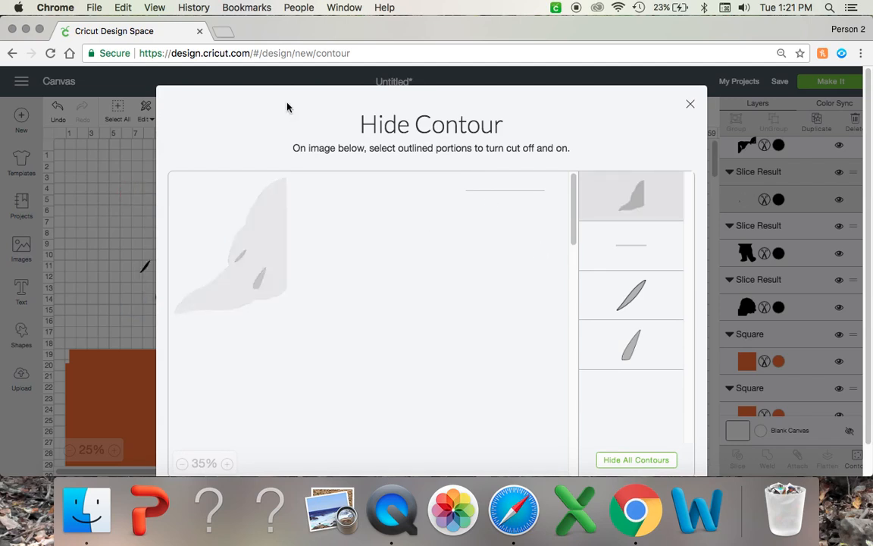
pyautogui.click(257, 238)
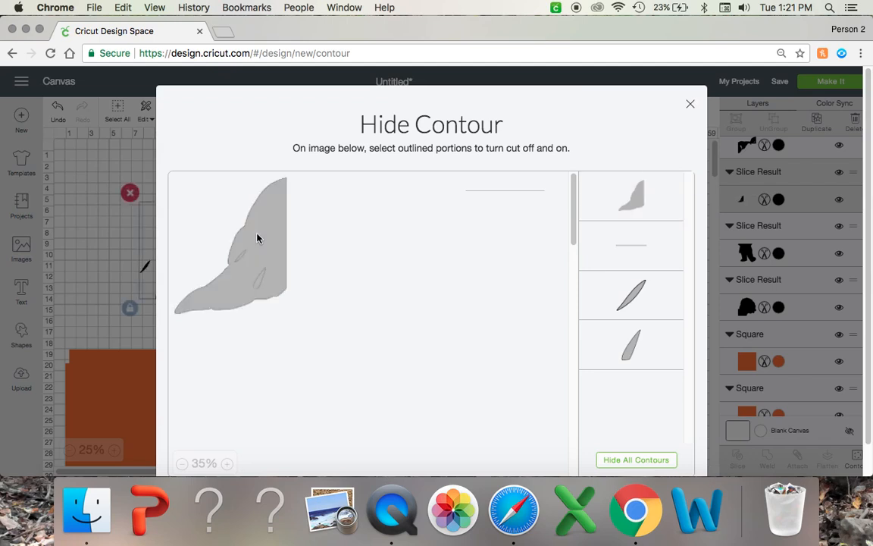
pyautogui.click(490, 194)
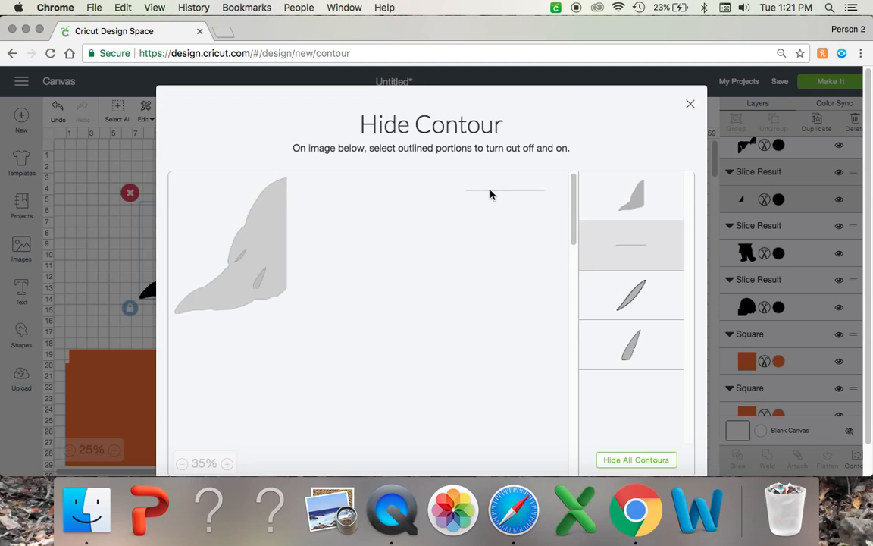
pyautogui.click(690, 105)
# - Place the hair-tip piece against the cut edge of the middle section to complete the large silhouette
pyautogui.moveTo(182, 223); pyautogui.dragTo(291, 391)
pyautogui.click(303, 222)
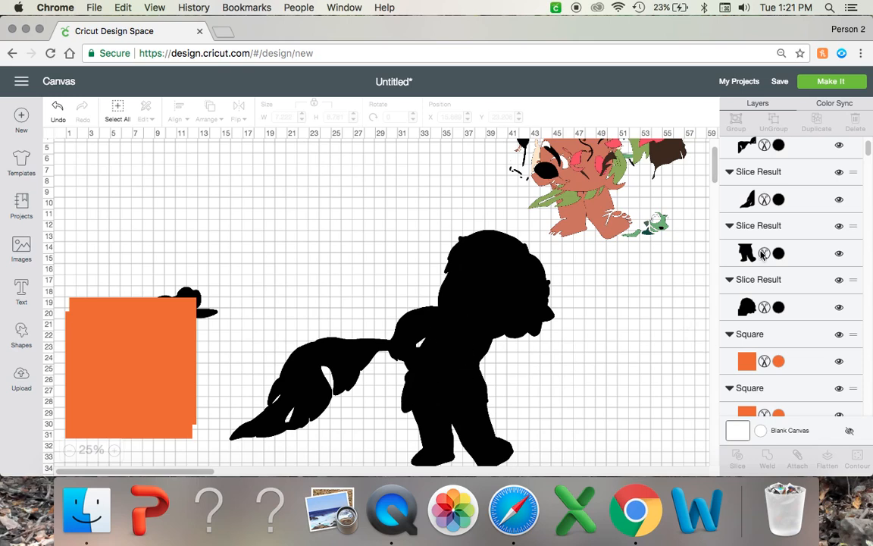
pyautogui.scroll(1, 765, 228)
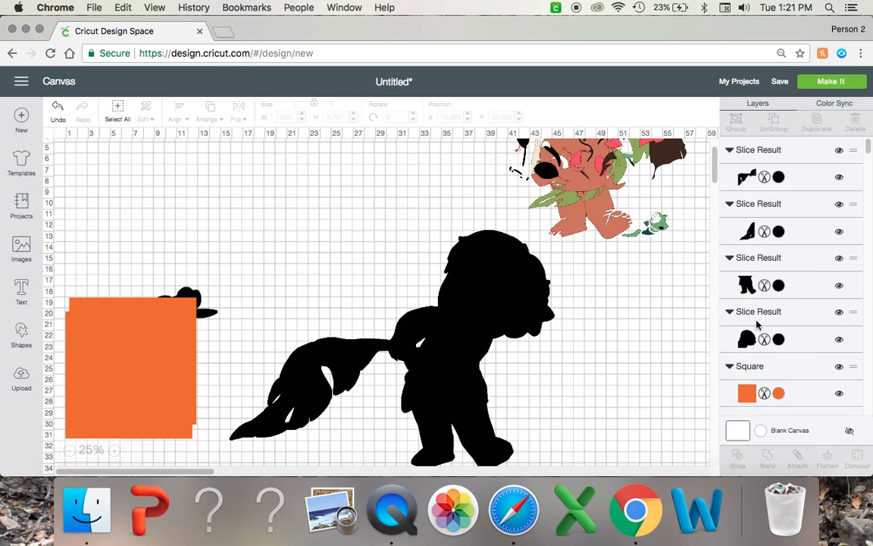
pyautogui.scroll(-5, 760, 308)
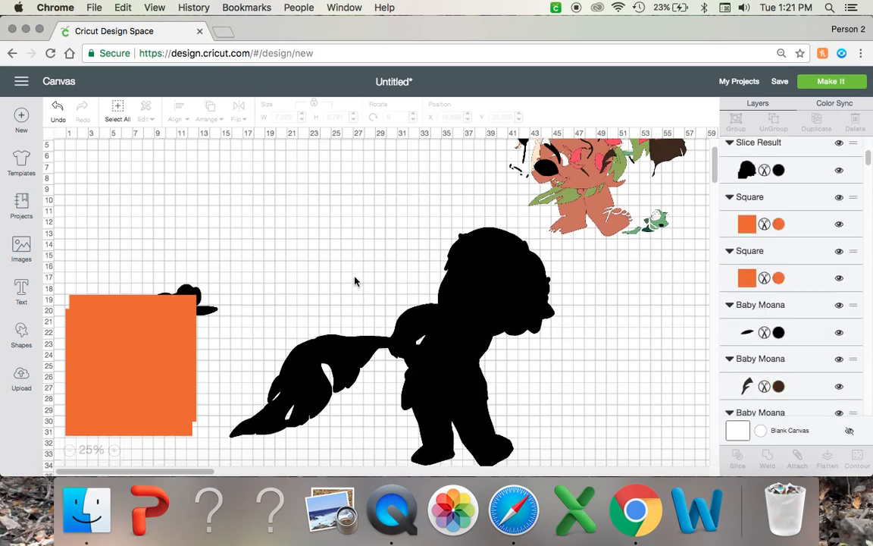
# - Delete the two unused 11.5-inch orange squares covering the small black silhouette
pyautogui.scroll(-1, 349, 287)
pyautogui.click(164, 297)
pyautogui.click(152, 302)
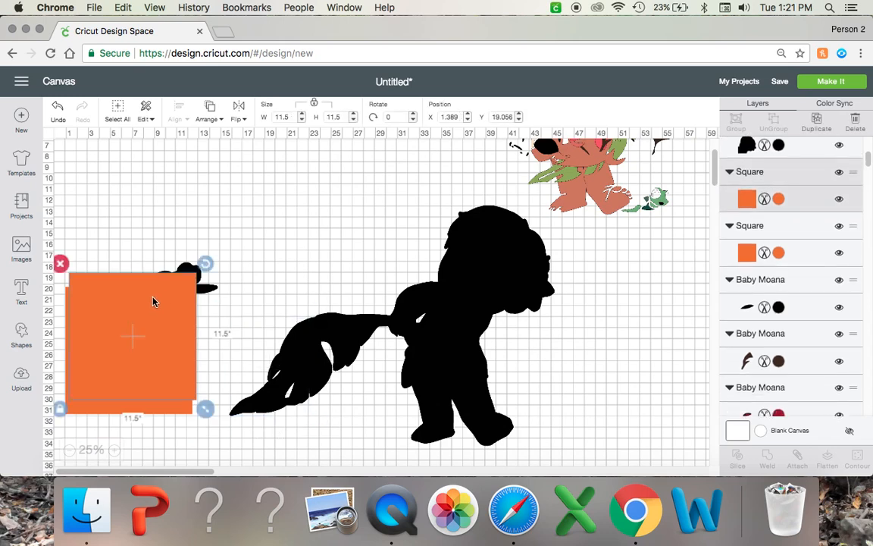
pyautogui.press('Delete')
pyautogui.click(166, 310)
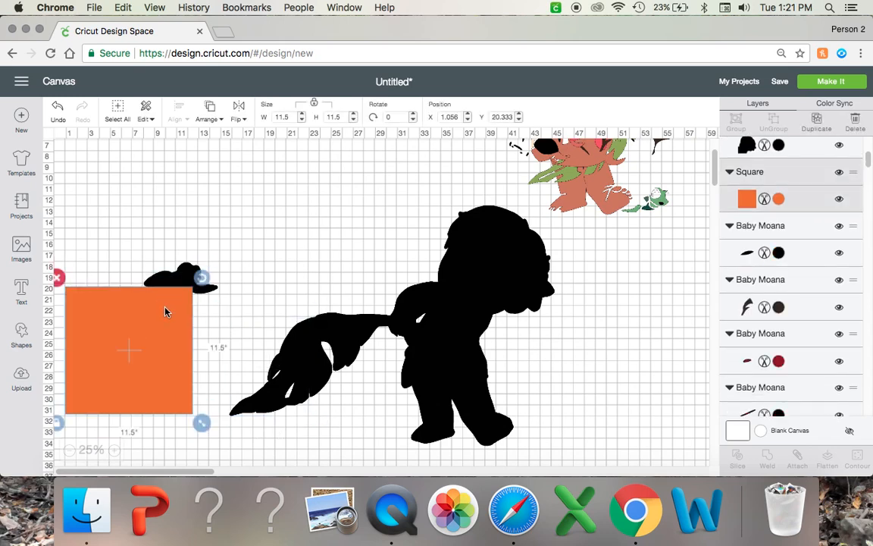
pyautogui.press('Delete')
# - Move the small black silhouette into the space beneath the hair, beside the legs of the large silhouette
pyautogui.click(174, 282)
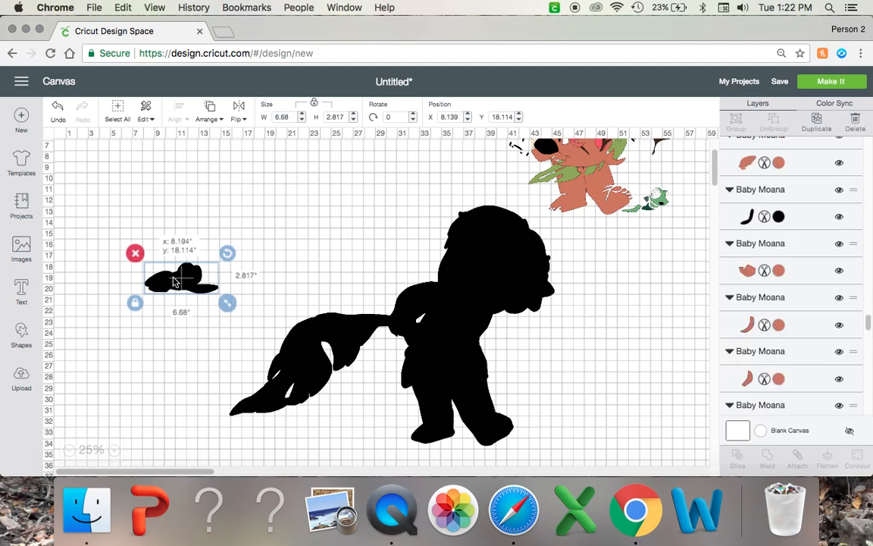
pyautogui.moveTo(174, 282); pyautogui.dragTo(174, 283)
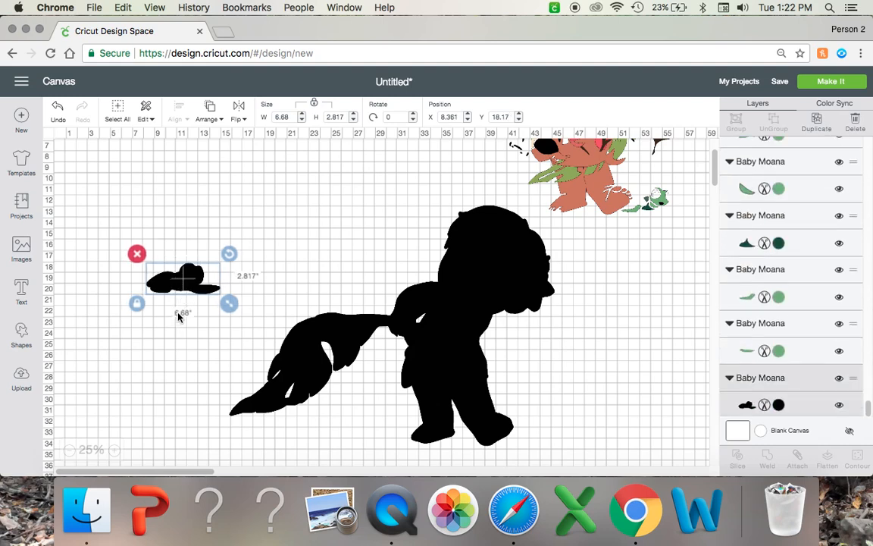
pyautogui.scroll(-3, 269, 351)
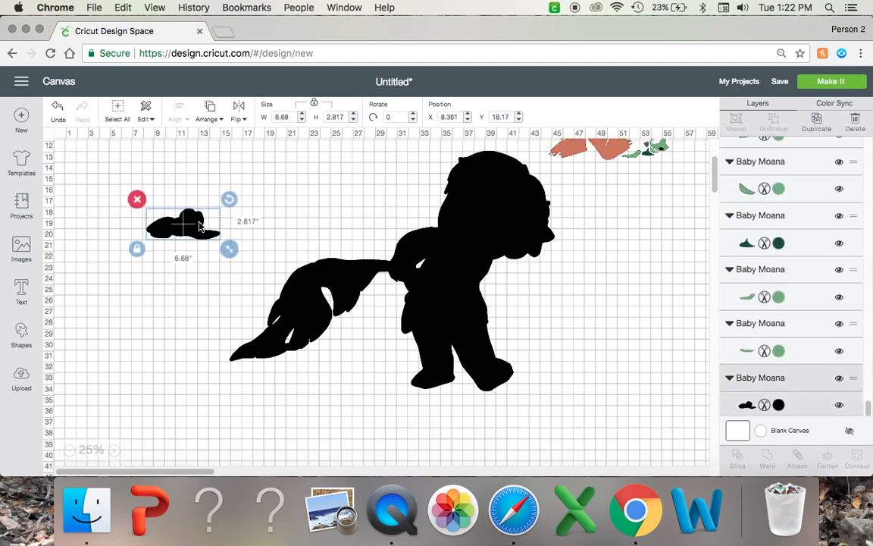
pyautogui.moveTo(180, 222); pyautogui.dragTo(356, 348)
pyautogui.click(210, 171)
# - Move all the silhouette pieces together to X 0.333, Y 0.37 inches at the canvas's upper corner
pyautogui.moveTo(203, 146); pyautogui.dragTo(543, 460)
pyautogui.moveTo(433, 286); pyautogui.dragTo(265, 303)
pyautogui.moveTo(277, 263); pyautogui.dragTo(260, 272)
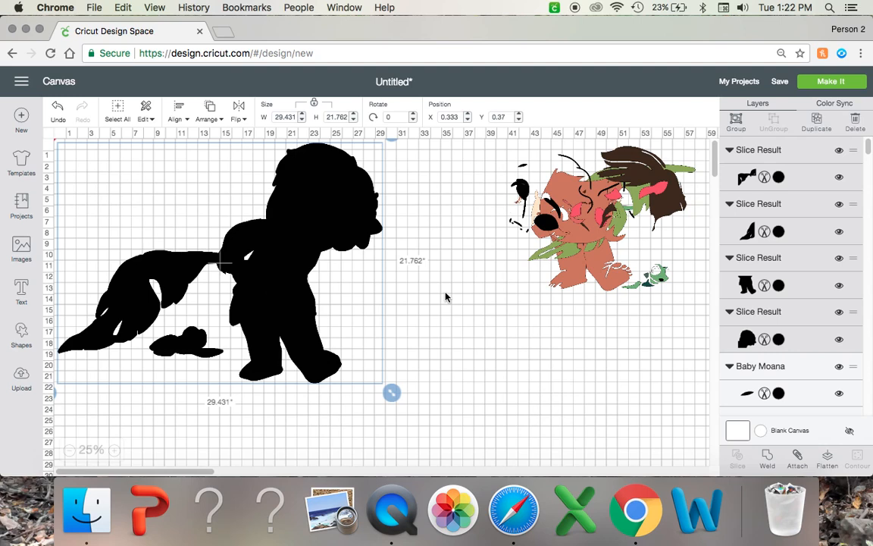
pyautogui.click(464, 309)
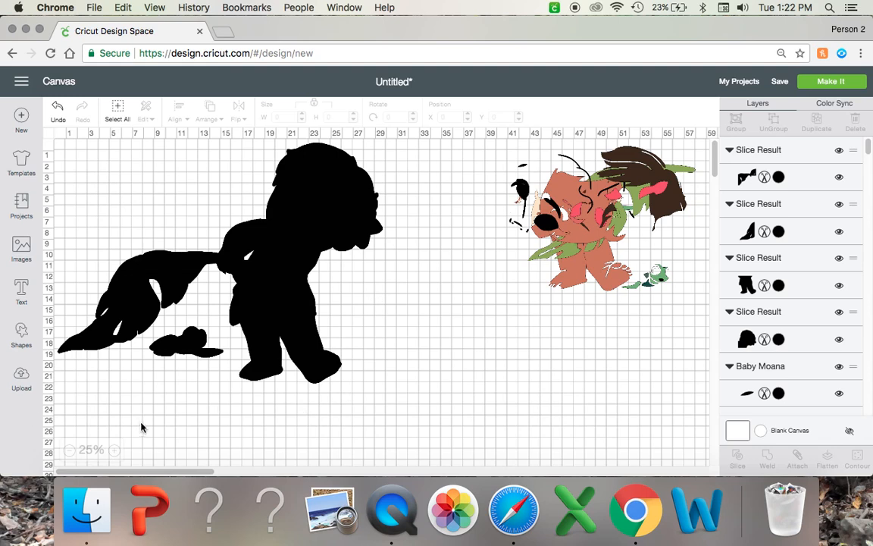
# - Check the dimensions of the large silhouette's head, hair and leg sections and select the small black silhouette
pyautogui.click(300, 190)
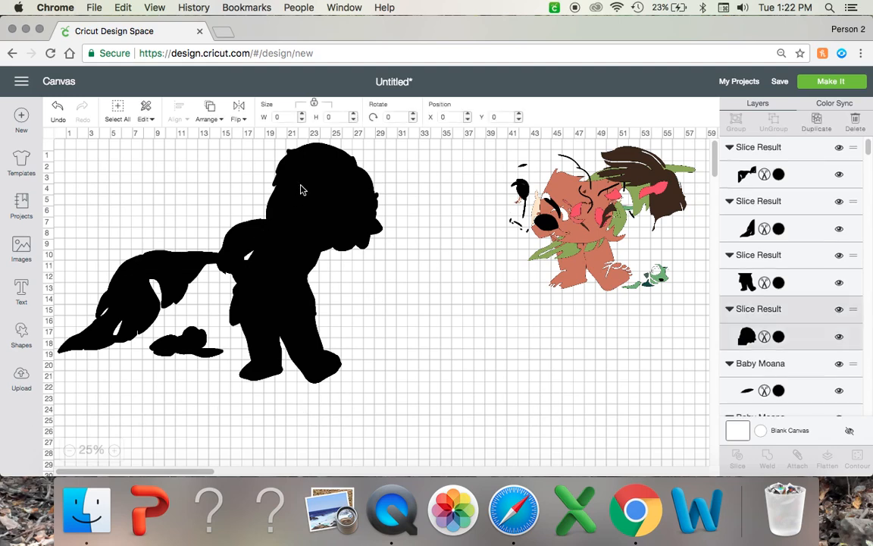
pyautogui.click(241, 260)
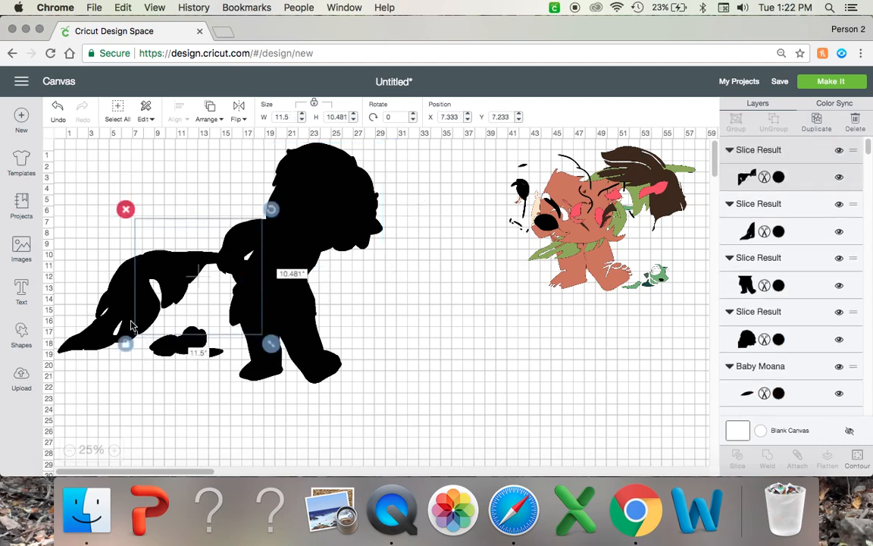
pyautogui.click(114, 294)
pyautogui.click(301, 353)
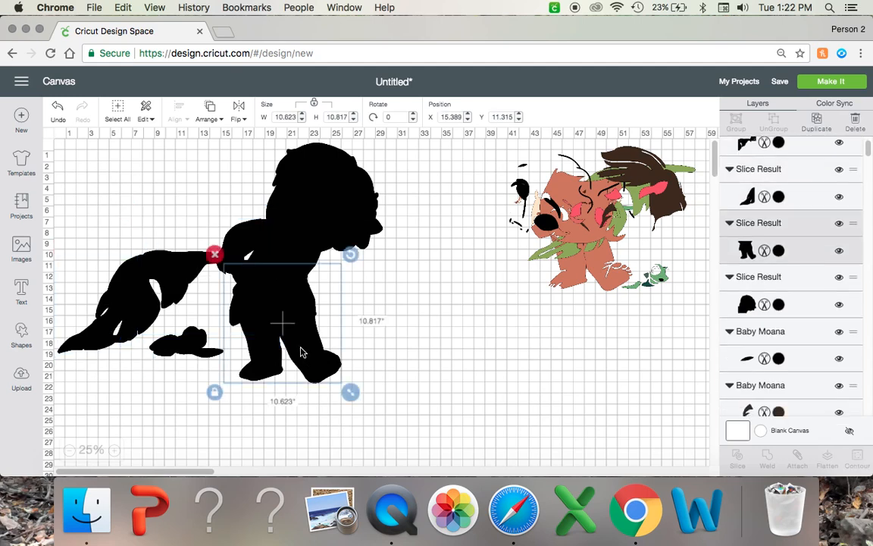
pyautogui.click(249, 245)
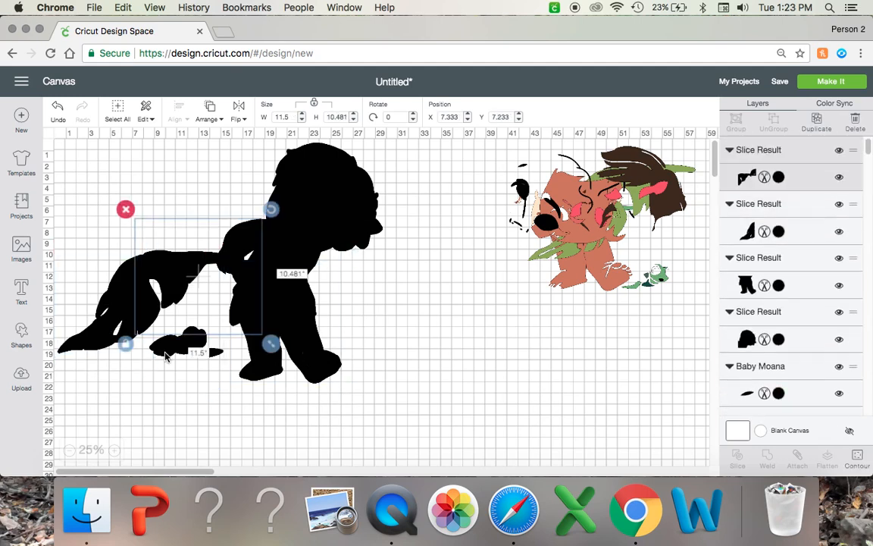
pyautogui.click(162, 350)
pyautogui.click(471, 294)
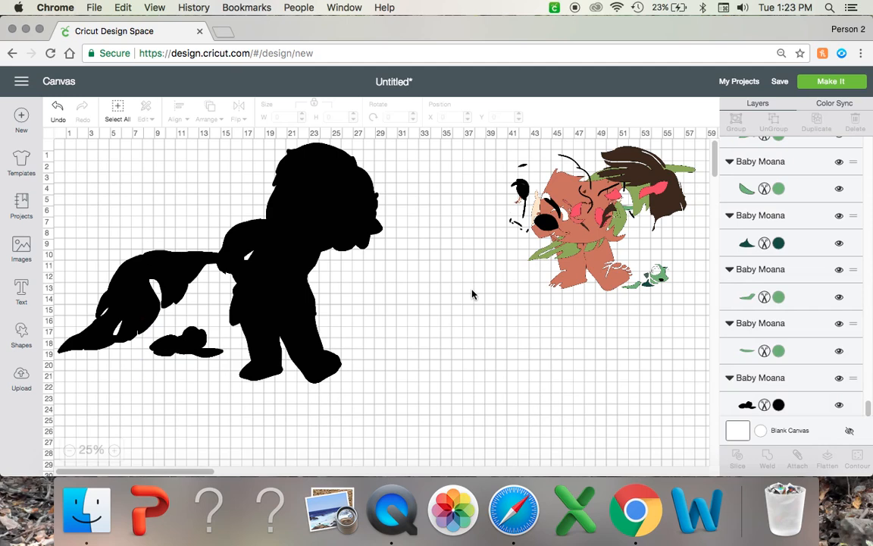
# - Move the thin black curve and brown hair piece, then place the large green leaf in clear canvas space at X 34.403, Y 17.149
pyautogui.moveTo(564, 189); pyautogui.dragTo(547, 173)
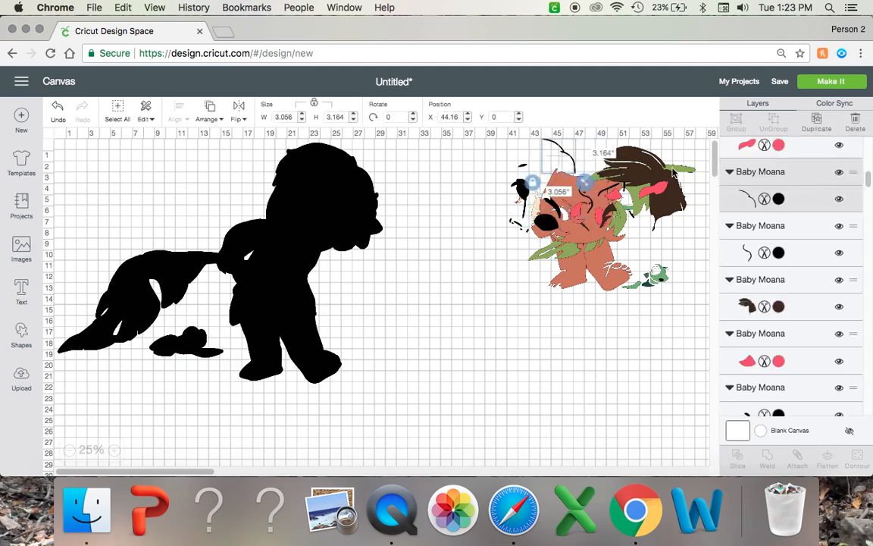
pyautogui.moveTo(675, 176); pyautogui.dragTo(653, 182)
pyautogui.moveTo(632, 214); pyautogui.dragTo(549, 346)
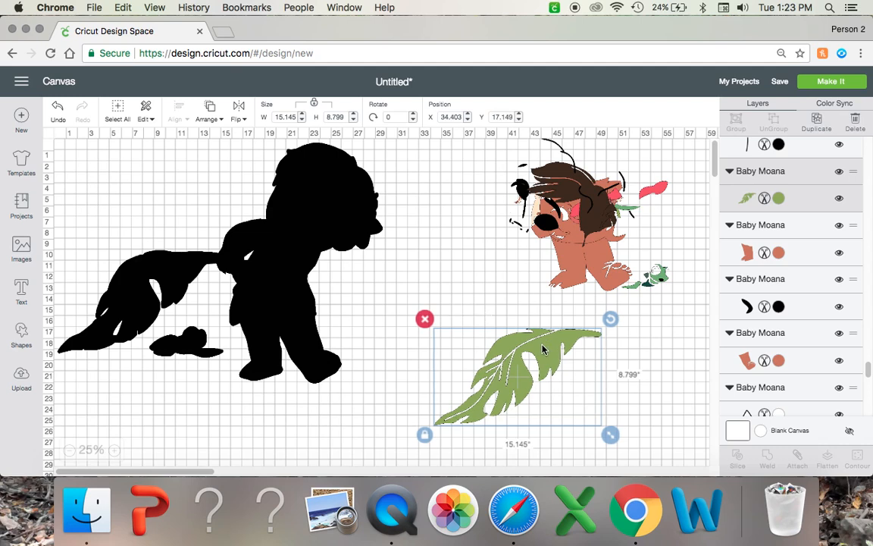
# - Check the dimensions of the two skin-coloured leg pieces
pyautogui.click(583, 269)
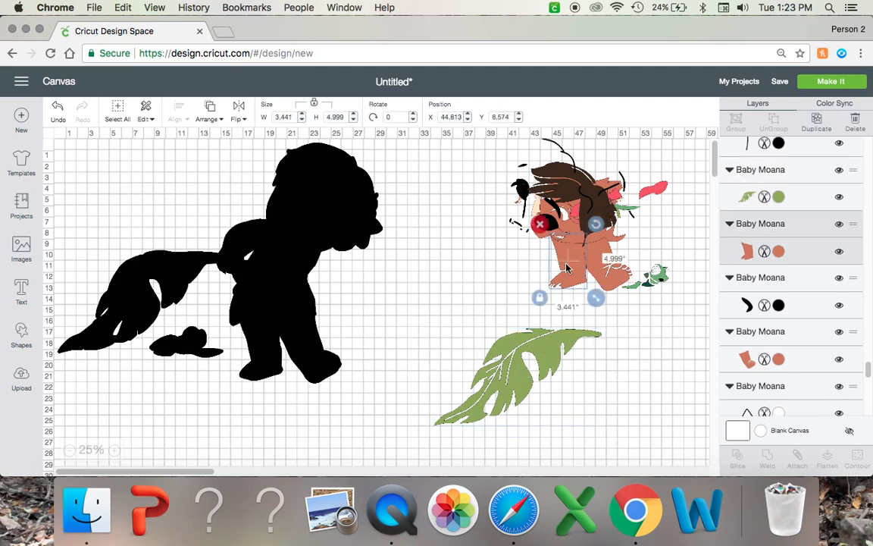
pyautogui.click(597, 260)
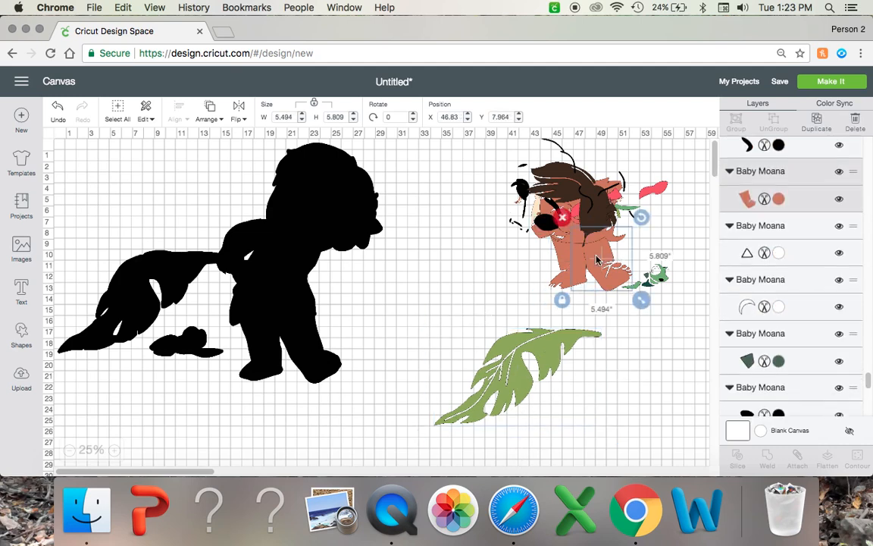
pyautogui.click(424, 298)
# - Add a square in the empty space beside the large silhouette's legs and colour it Adobe Clay orange
pyautogui.scroll(-2, 458, 308)
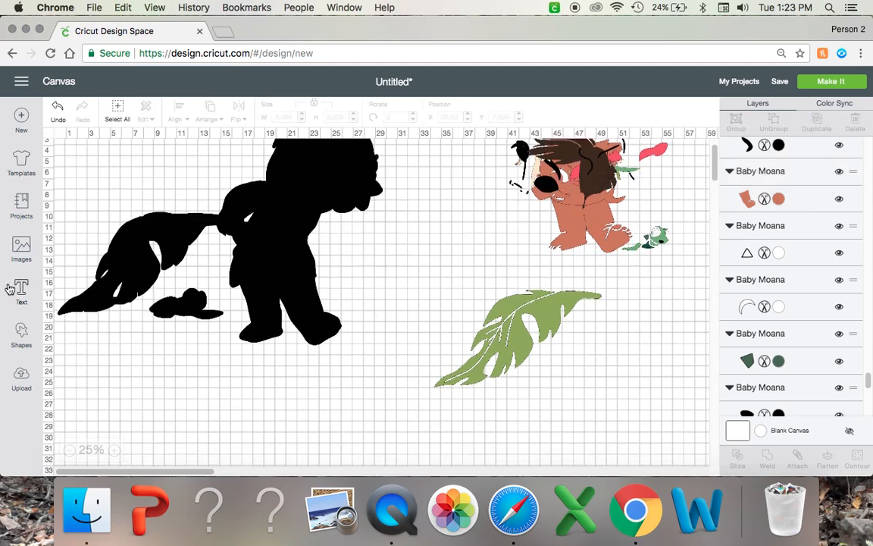
pyautogui.click(21, 333)
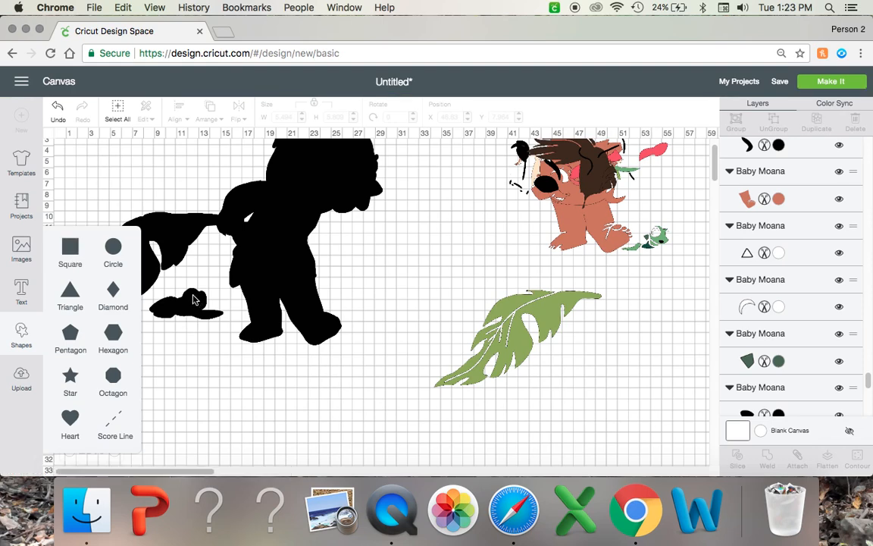
pyautogui.click(70, 250)
pyautogui.moveTo(115, 174); pyautogui.dragTo(382, 273)
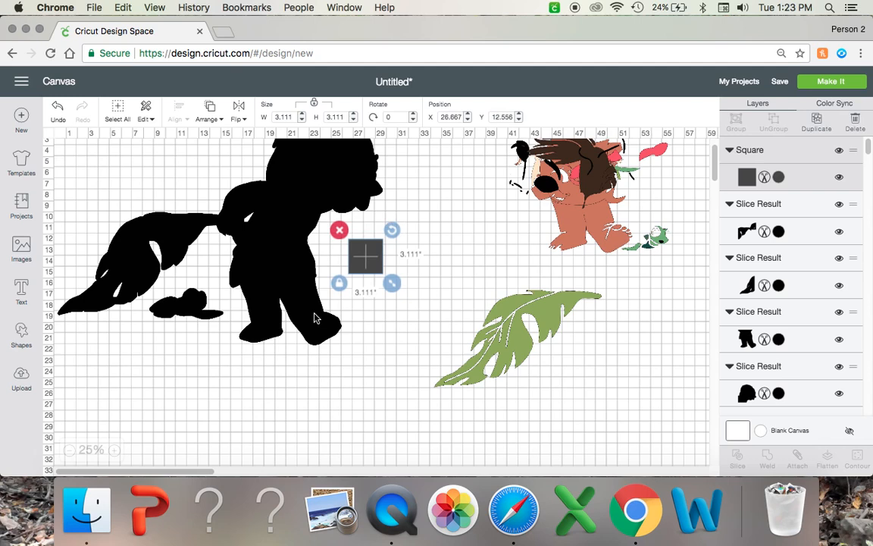
pyautogui.click(781, 177)
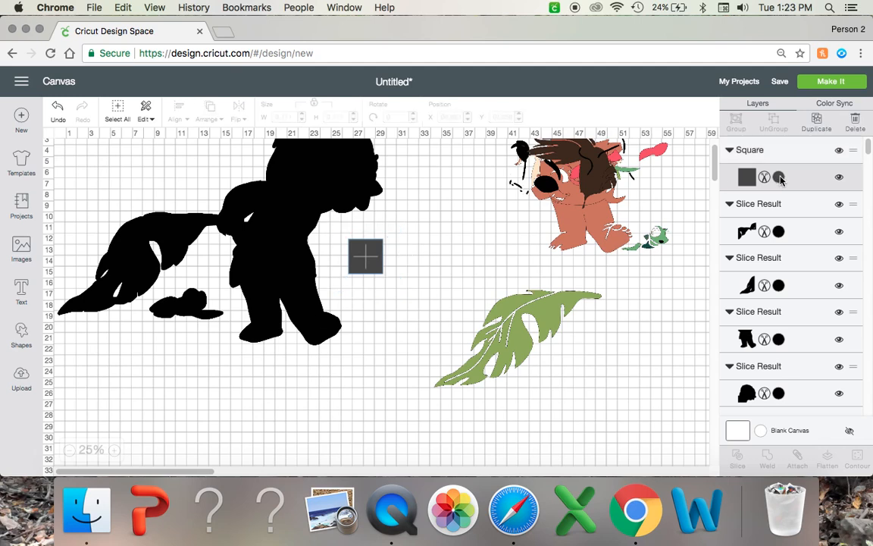
pyautogui.click(620, 312)
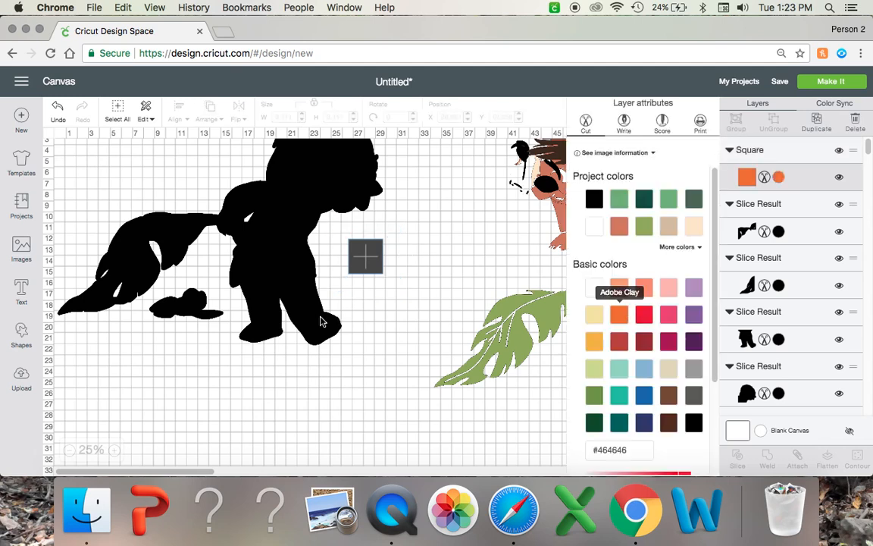
# - Enlarge the orange square to 10 × 10 inches over the leaf's tip half at X 32.889, Y 16.278 and send it to the back
pyautogui.click(377, 270)
pyautogui.moveTo(402, 292); pyautogui.dragTo(497, 373)
pyautogui.rightClick(502, 370)
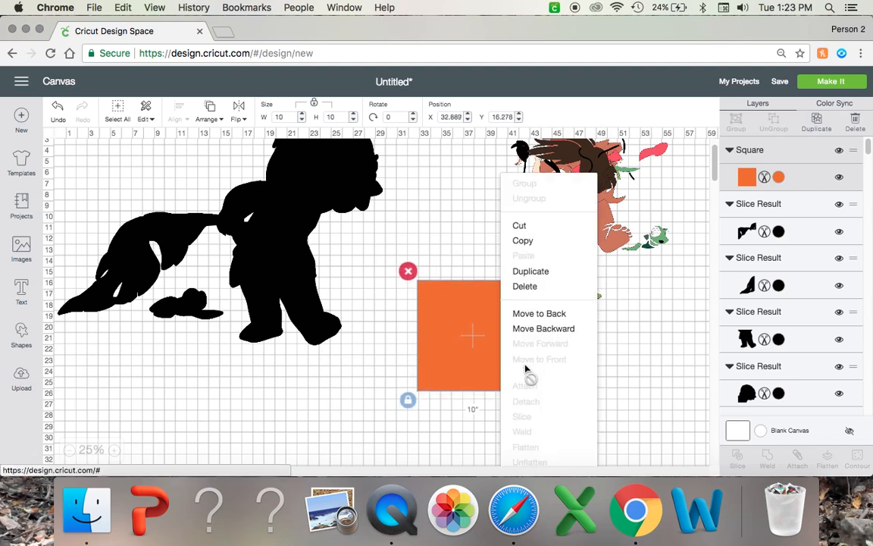
pyautogui.click(551, 315)
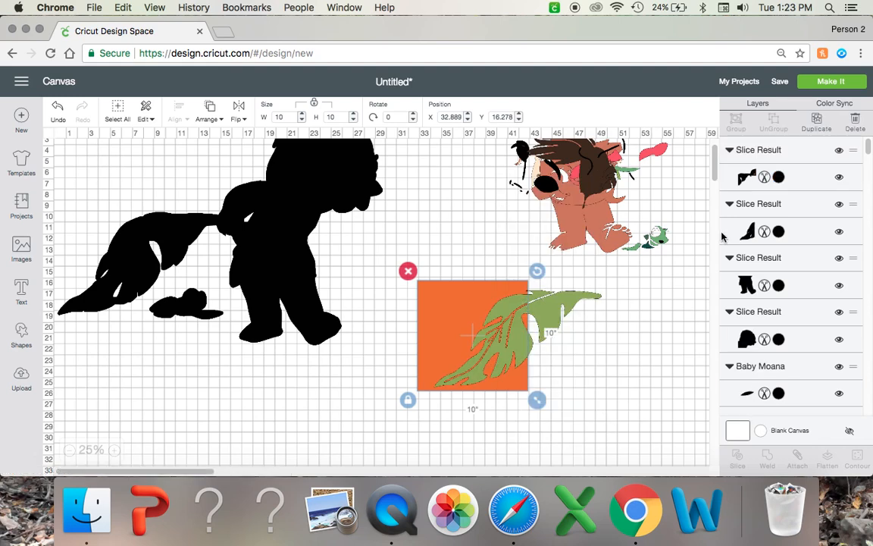
# - Select the green leaf layer together with the orange square and slice them
pyautogui.scroll(-10, 798, 250)
pyautogui.scroll(-5, 798, 272)
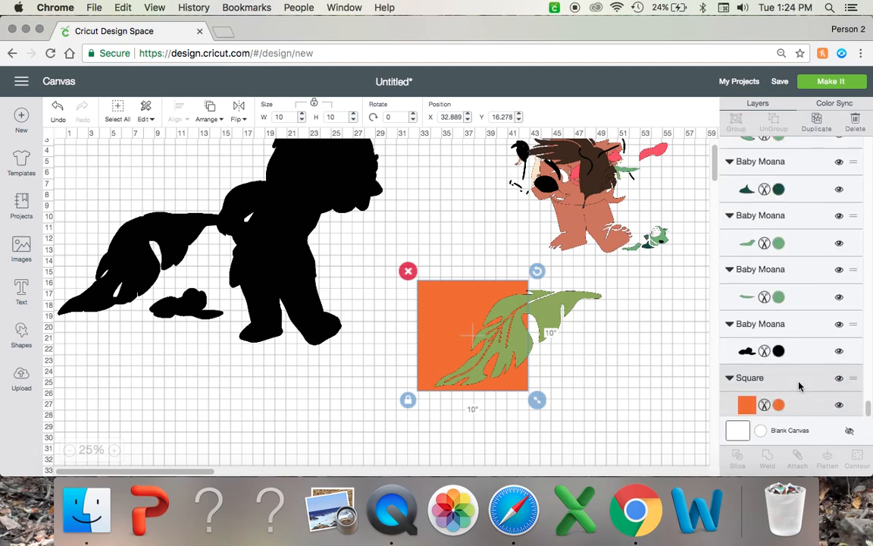
pyautogui.scroll(5, 792, 364)
pyautogui.scroll(-5, 791, 359)
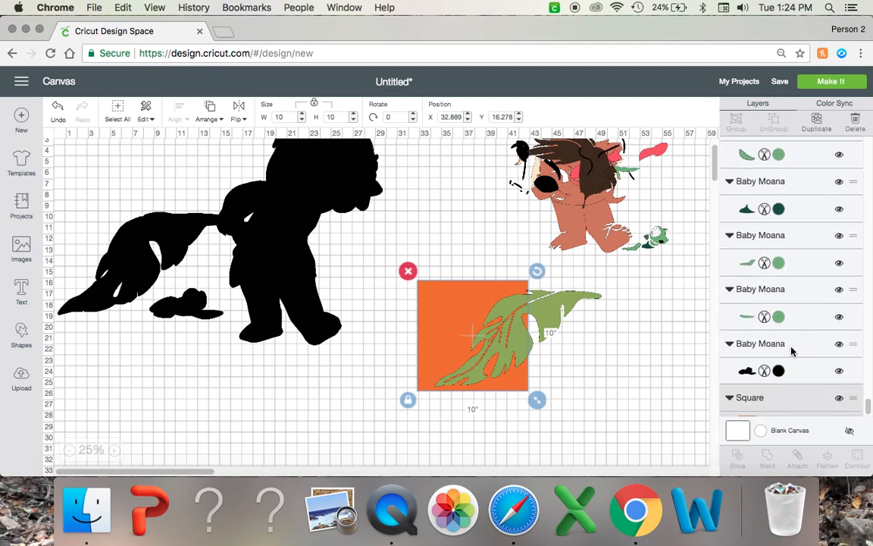
pyautogui.scroll(4, 803, 324)
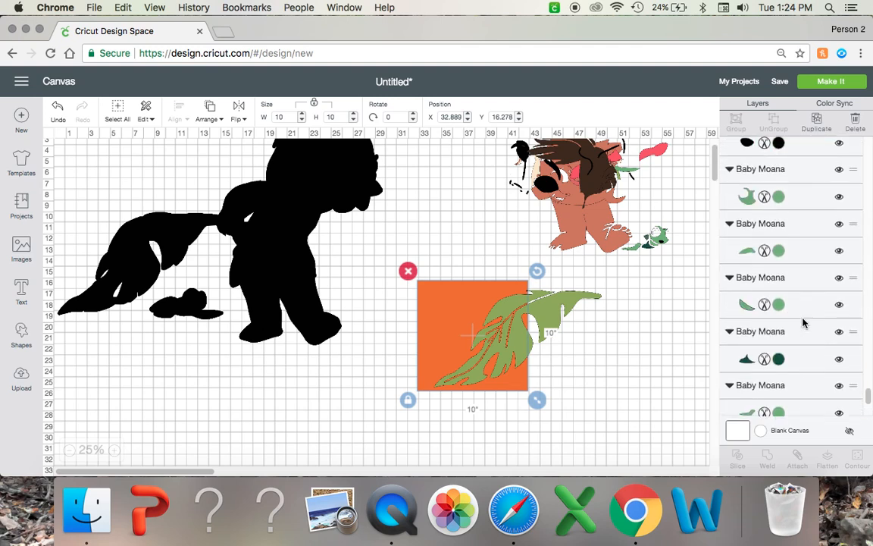
pyautogui.scroll(4, 804, 325)
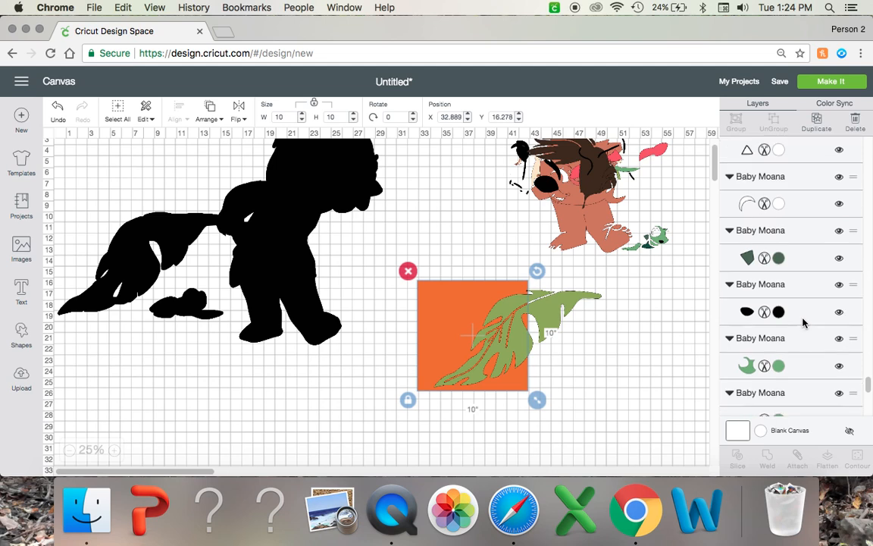
pyautogui.scroll(3, 803, 325)
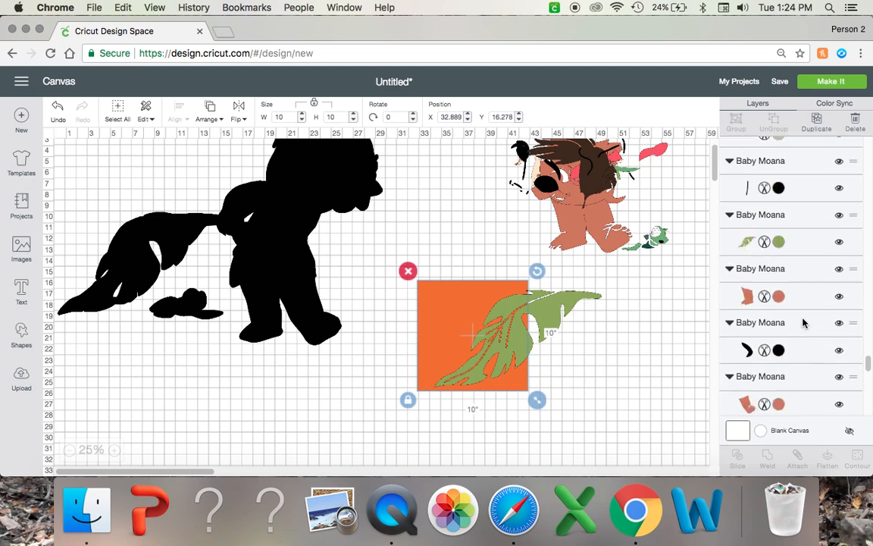
pyautogui.keyDown('shift'); pyautogui.click(807, 246); pyautogui.keyUp('shift')
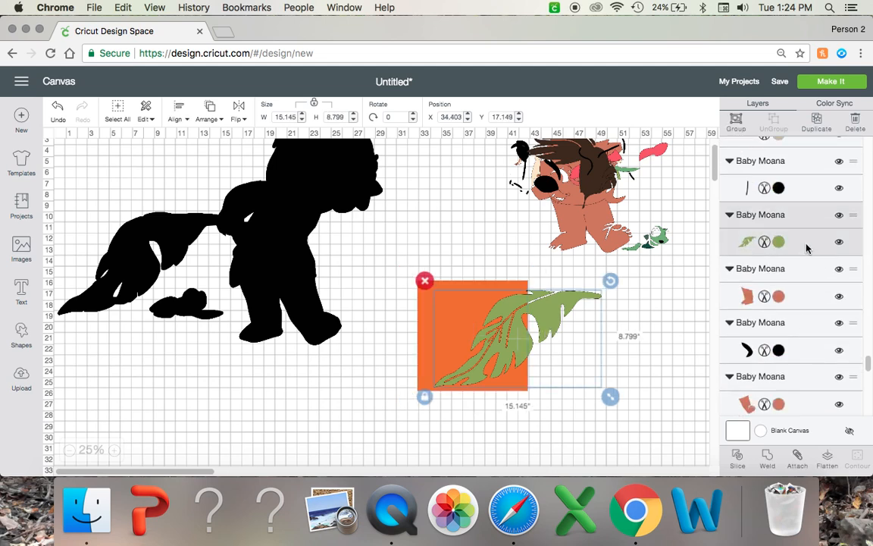
pyautogui.click(741, 457)
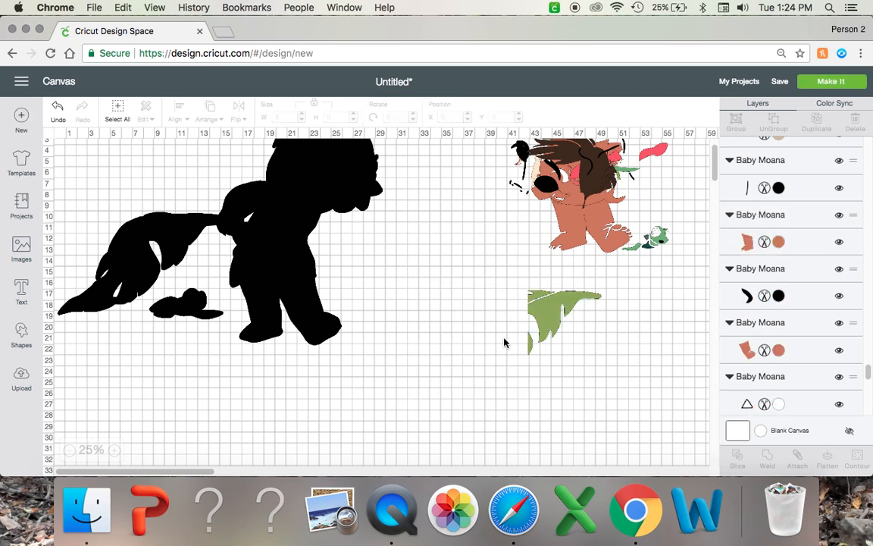
# - Move the cut-off leaf tip section to X 22.681, Y 23.181 and delete the orange slice leftovers
pyautogui.moveTo(453, 307); pyautogui.dragTo(325, 370)
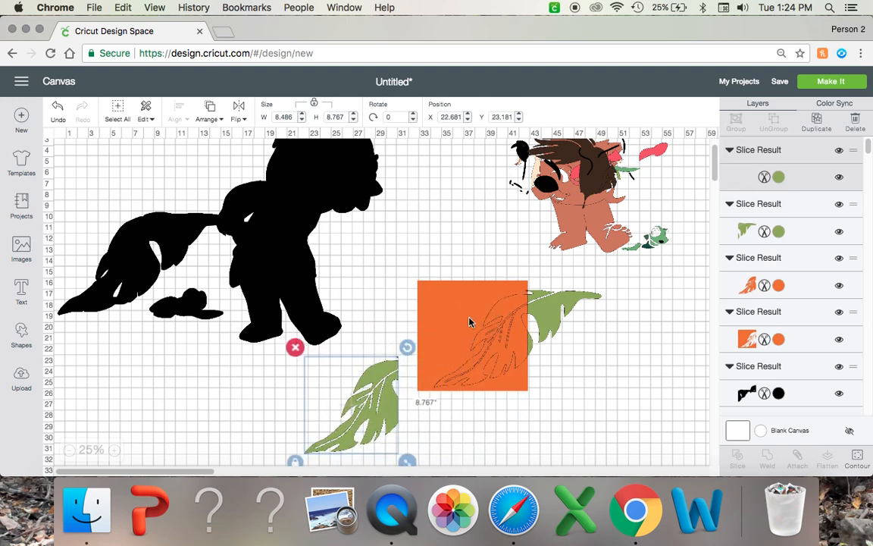
pyautogui.click(469, 321)
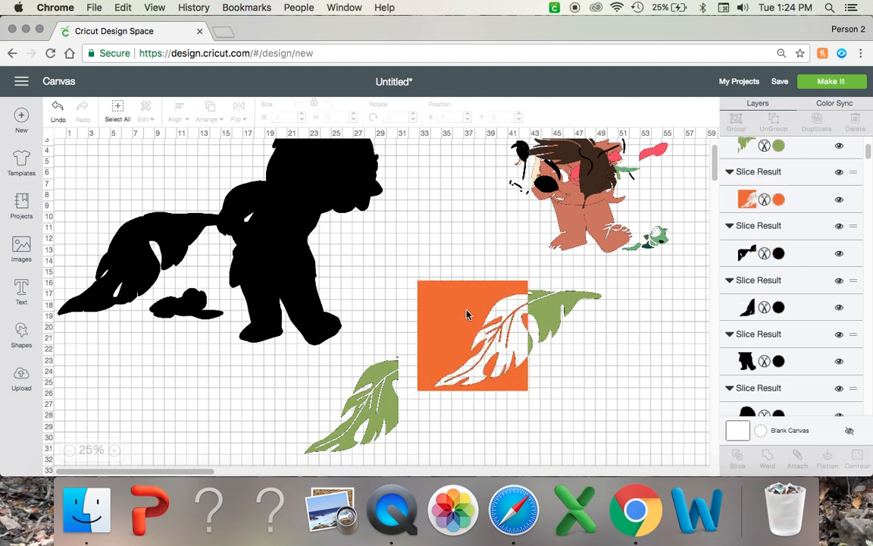
pyautogui.click(467, 315)
pyautogui.press('Delete')
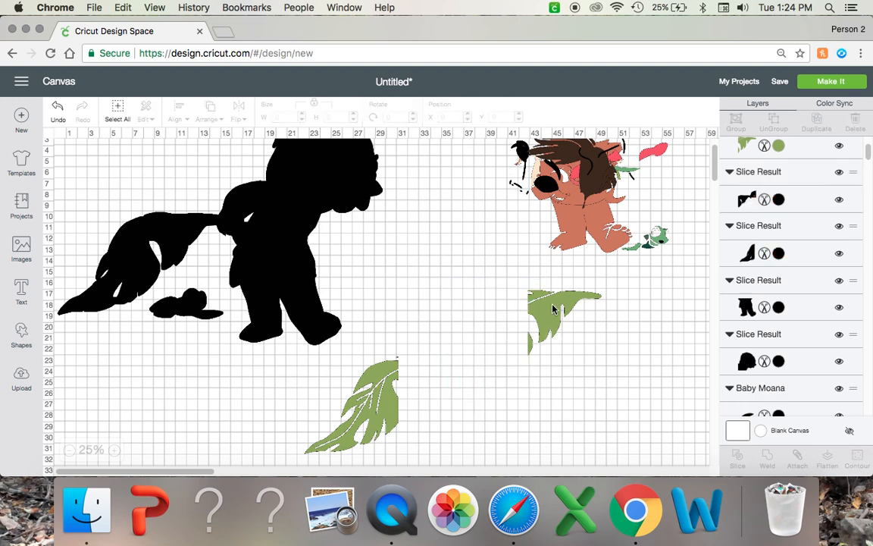
# - Place the leaf's stem section against the cut edge of its tip section to complete the leaf
pyautogui.moveTo(530, 329); pyautogui.dragTo(409, 383)
pyautogui.click(471, 296)
pyautogui.scroll(2, 639, 225)
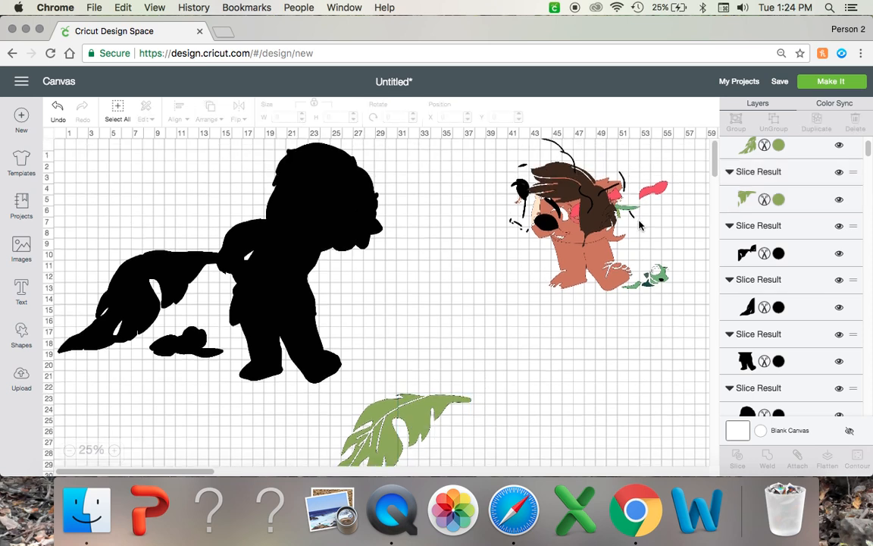
# - Check the hair and leg piece sizes, and move the brown hair piece off the face to X 36.623, Y 1.281
pyautogui.click(574, 204)
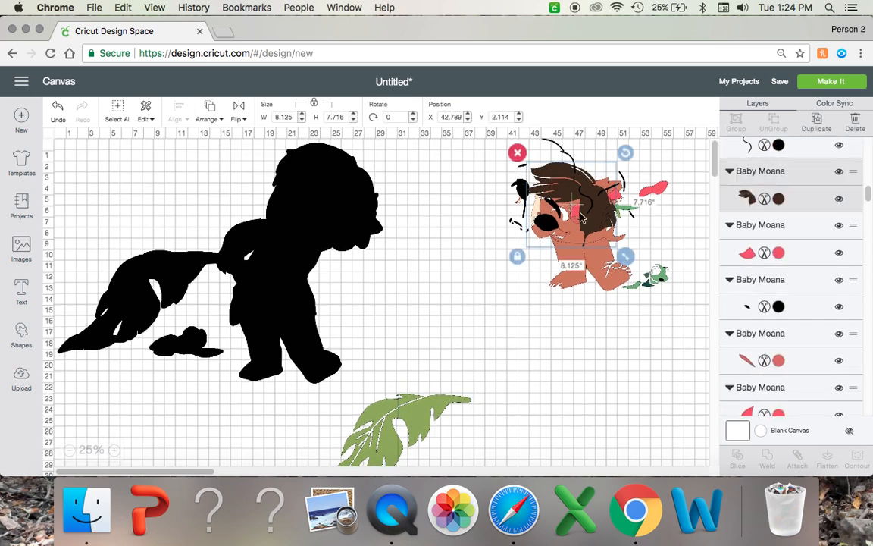
pyautogui.click(559, 263)
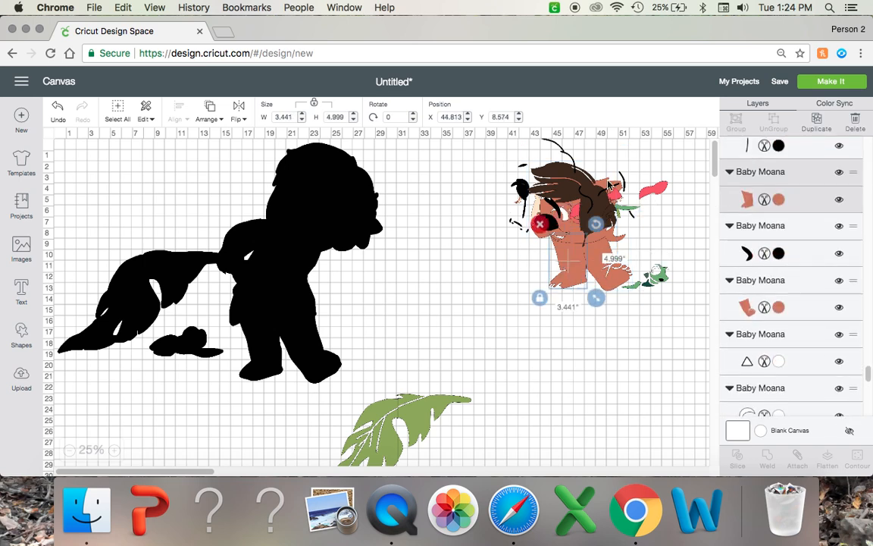
pyautogui.click(581, 184)
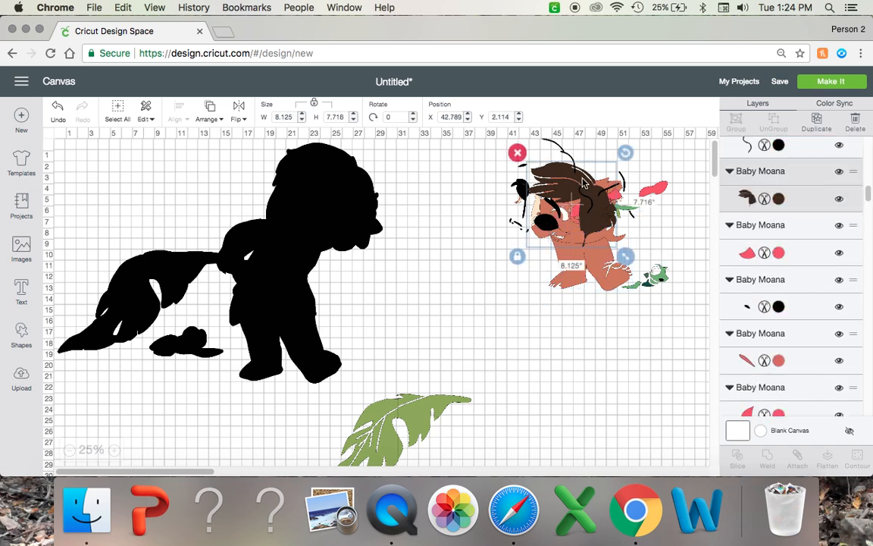
pyautogui.moveTo(561, 199); pyautogui.dragTo(496, 190)
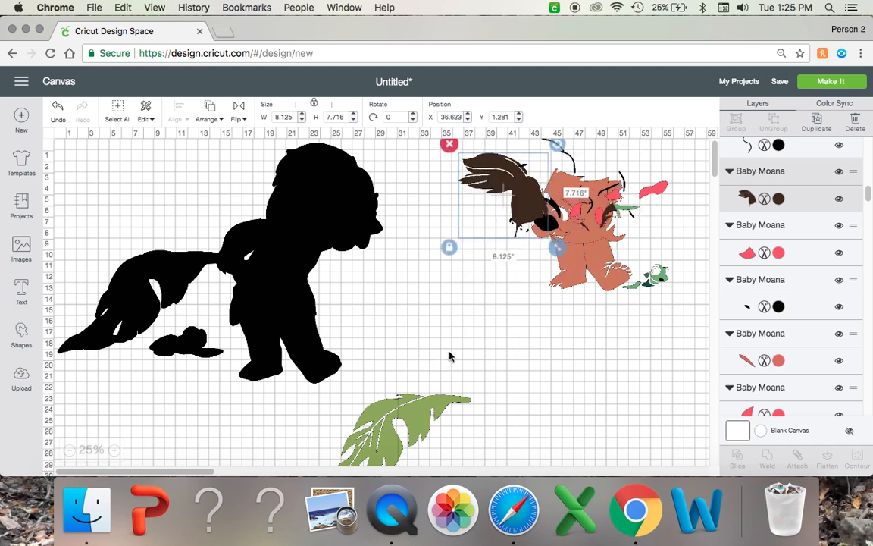
pyautogui.click(408, 351)
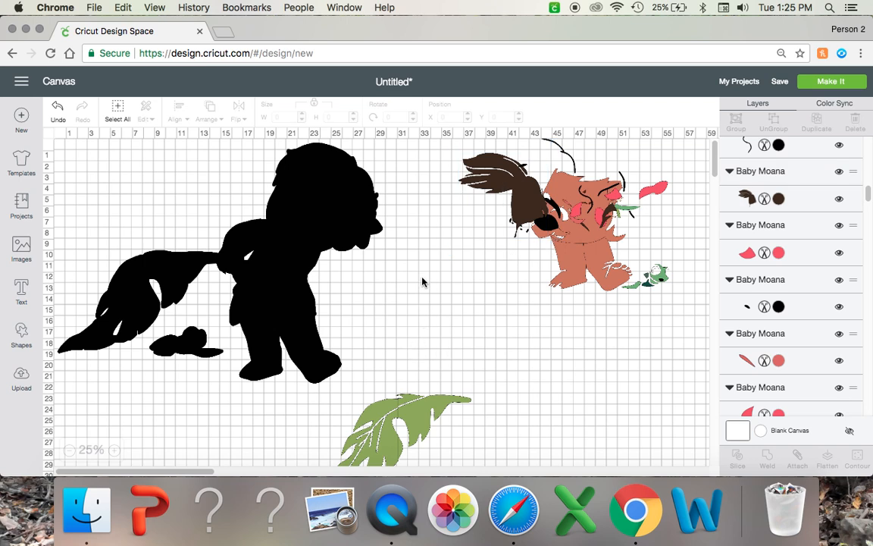
# - Prepare the project for cutting and inspect the mat holding the black head section
pyautogui.click(848, 88)
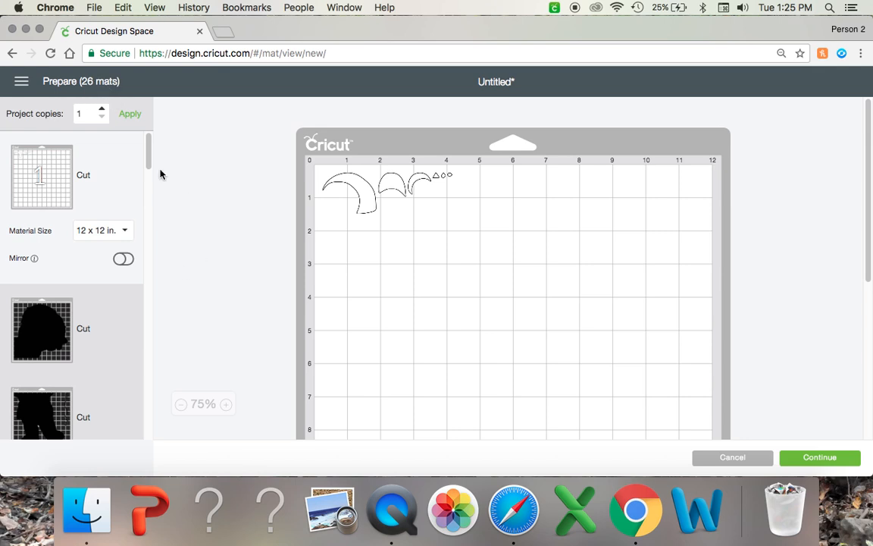
pyautogui.moveTo(150, 156)
pyautogui.mouseDown()
pyautogui.moveTo(180, 250)
pyautogui.moveTo(187, 347)
pyautogui.moveTo(164, 426)
pyautogui.moveTo(149, 312)
pyautogui.moveTo(145, 141)
pyautogui.moveTo(147, 172)
pyautogui.mouseUp()
pyautogui.click(112, 220)
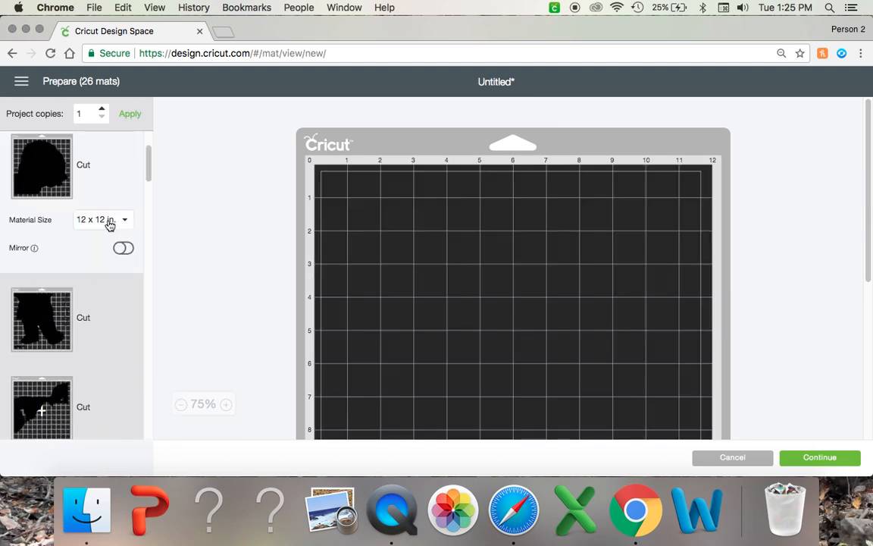
pyautogui.scroll(-3, 396, 307)
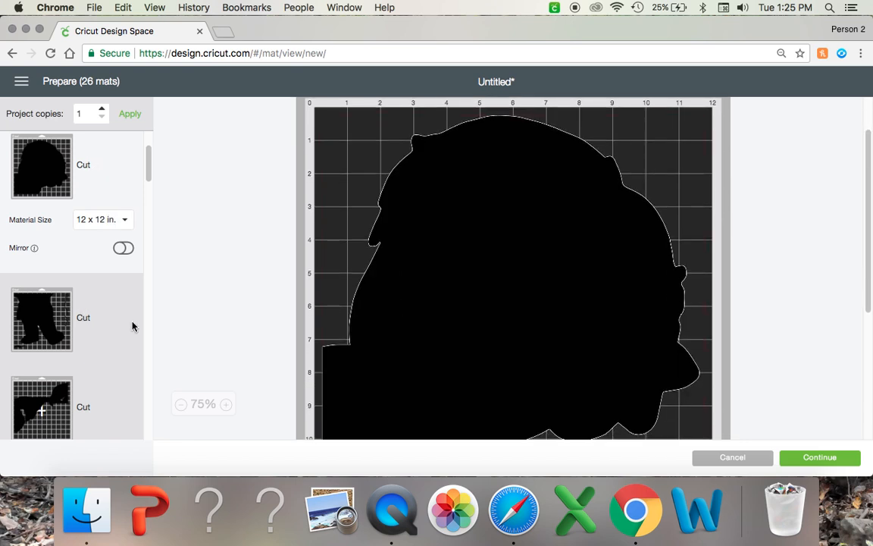
# - Inspect the remaining large black silhouette sections on mats 3 through 6, checking how each piece fits its 12 x 12 in. mat
pyautogui.click(133, 327)
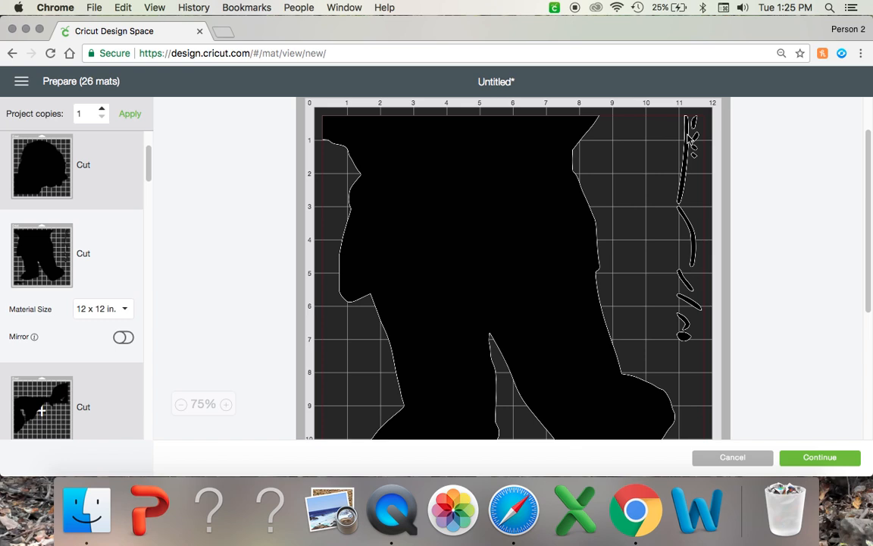
pyautogui.scroll(-2, 214, 332)
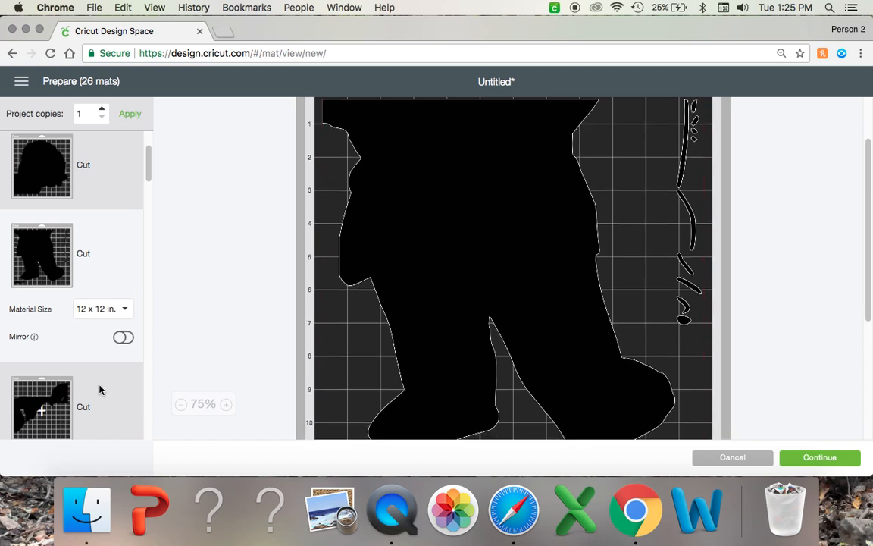
pyautogui.click(99, 390)
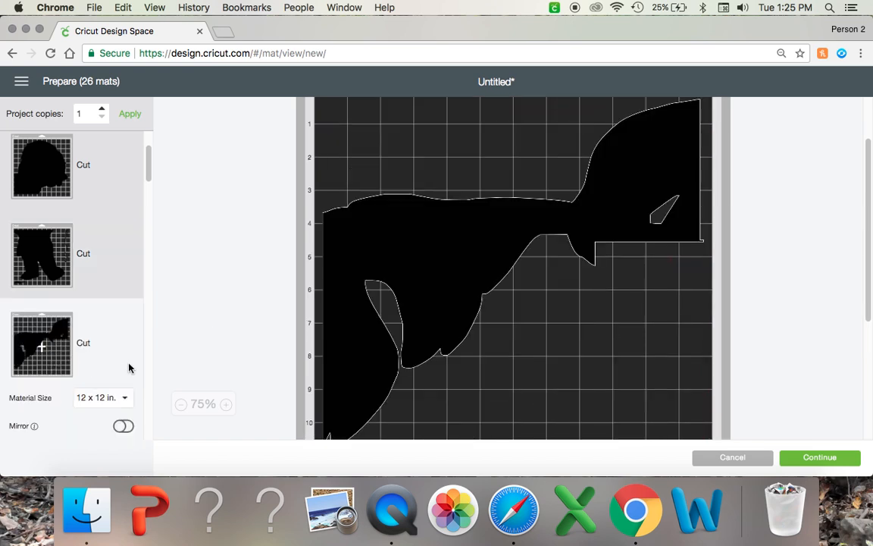
pyautogui.scroll(-5, 165, 360)
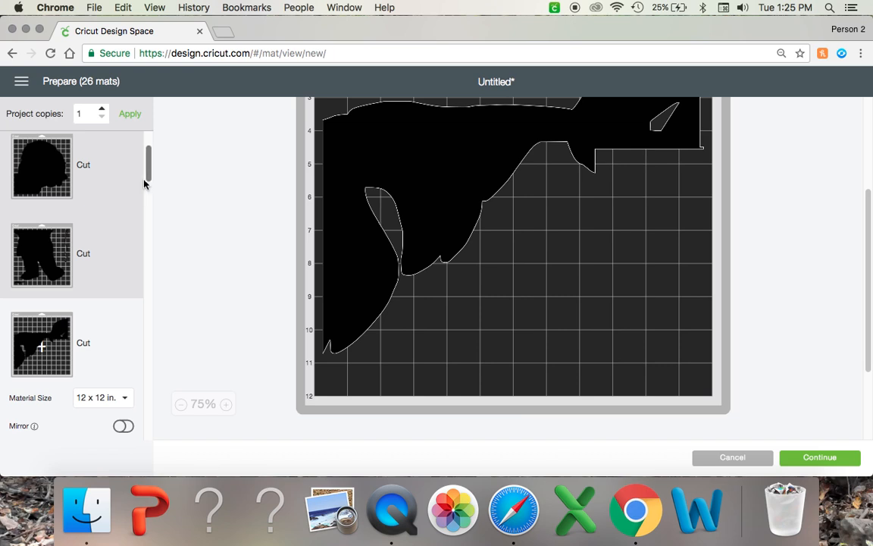
pyautogui.moveTo(148, 164); pyautogui.dragTo(151, 199)
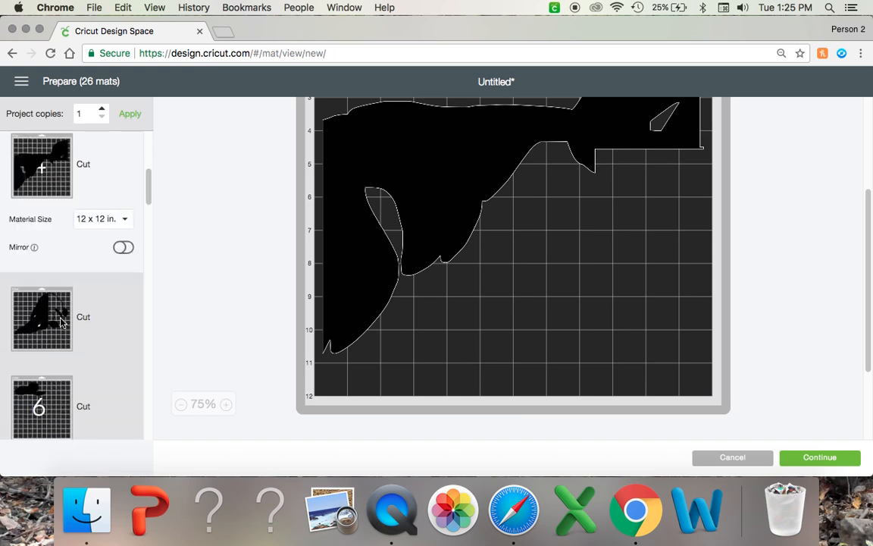
pyautogui.click(54, 285)
pyautogui.scroll(1, 491, 304)
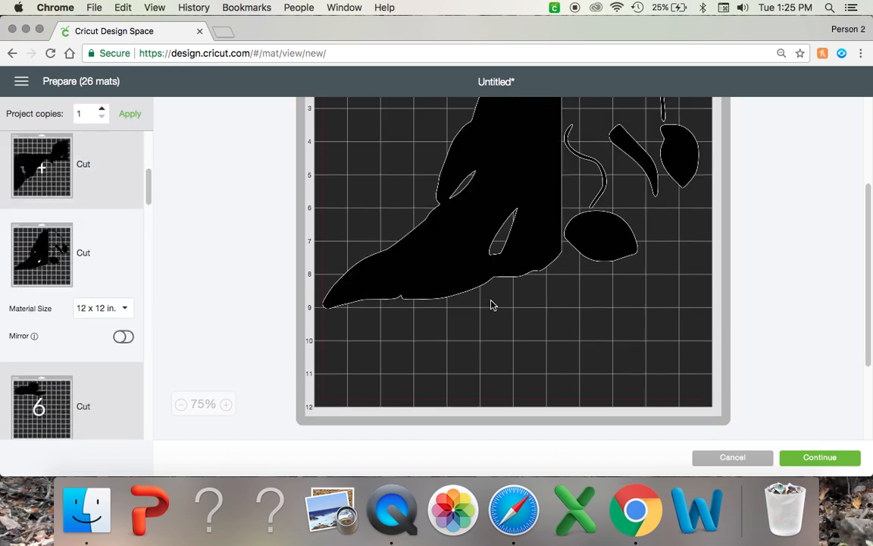
pyautogui.click(69, 410)
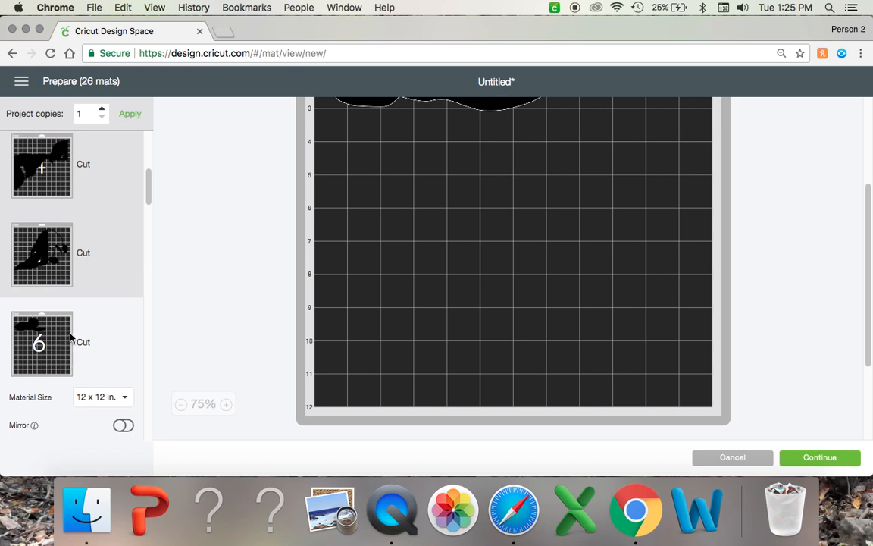
pyautogui.scroll(5, 341, 335)
# - Examine the small white pieces on mat 1, and review the colours and pieces of all the mats through mat 26
pyautogui.scroll(5, 98, 237)
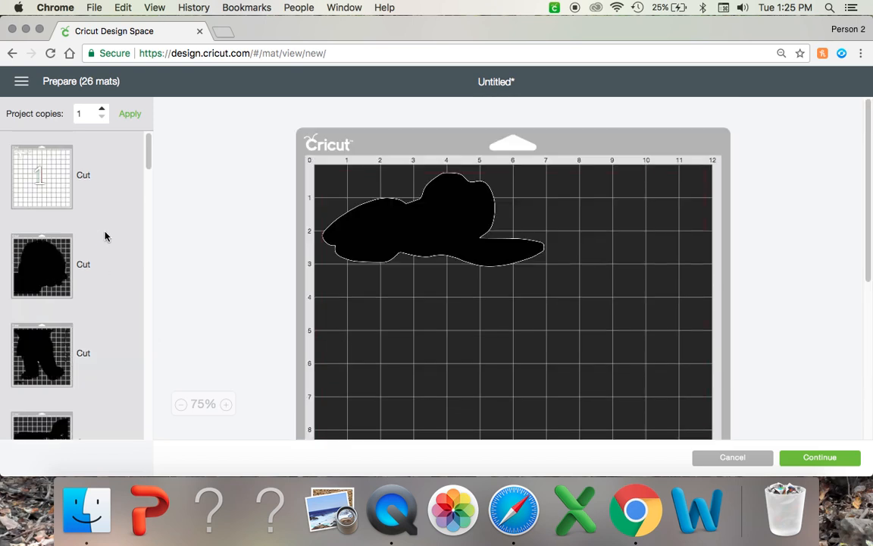
pyautogui.click(59, 175)
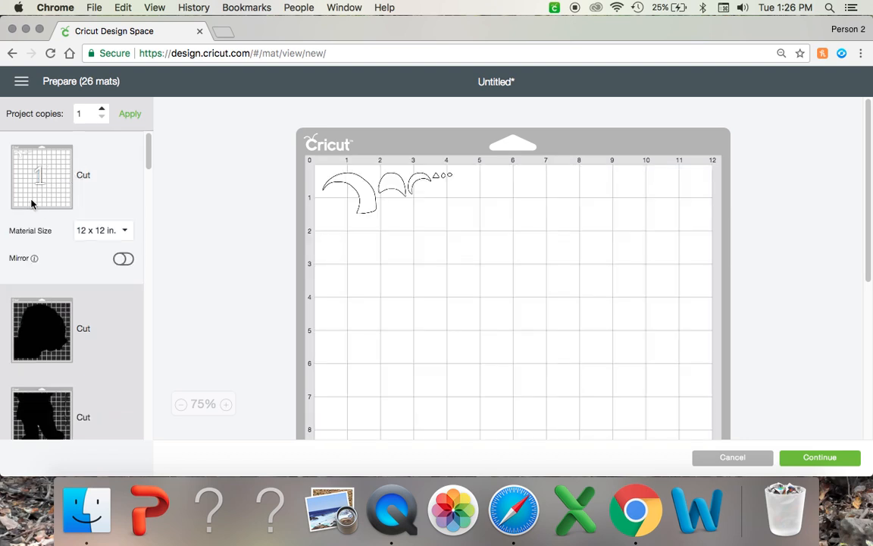
pyautogui.scroll(-3, 31, 304)
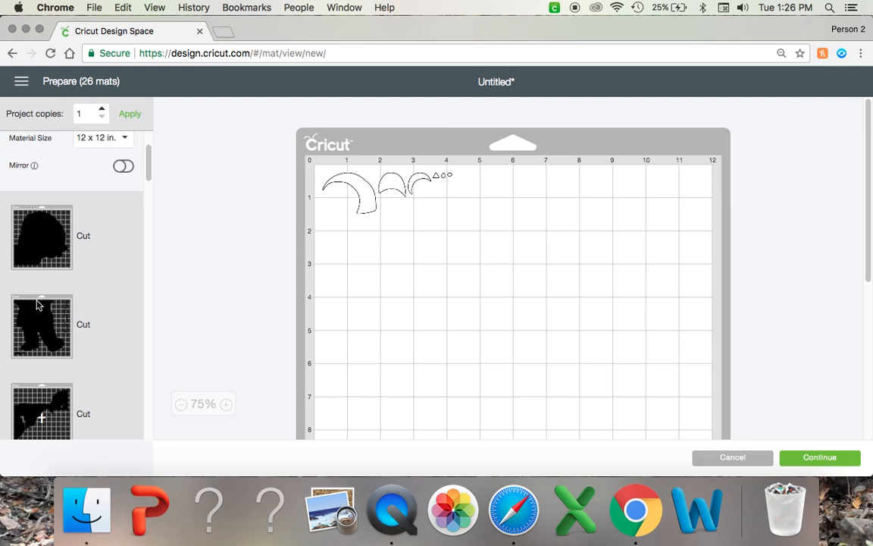
pyautogui.scroll(-7, 31, 305)
pyautogui.scroll(-4, 36, 303)
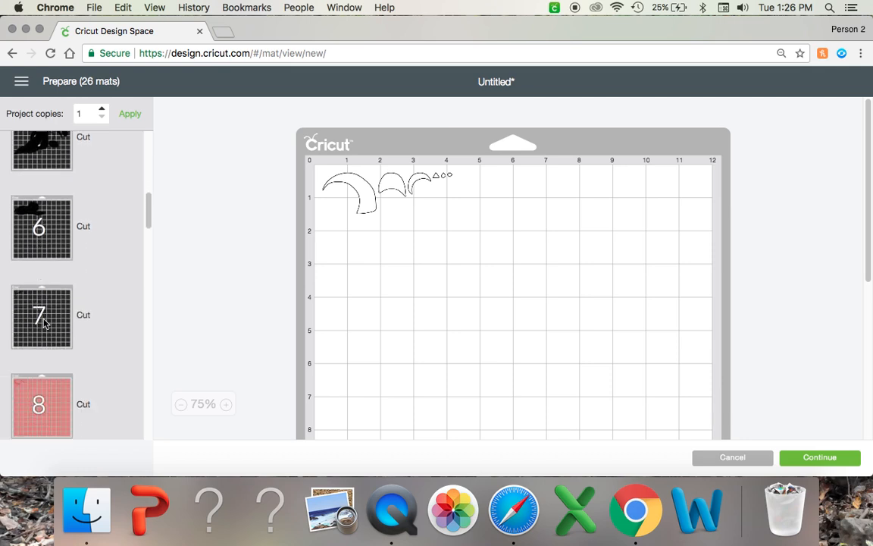
pyautogui.scroll(-3, 49, 322)
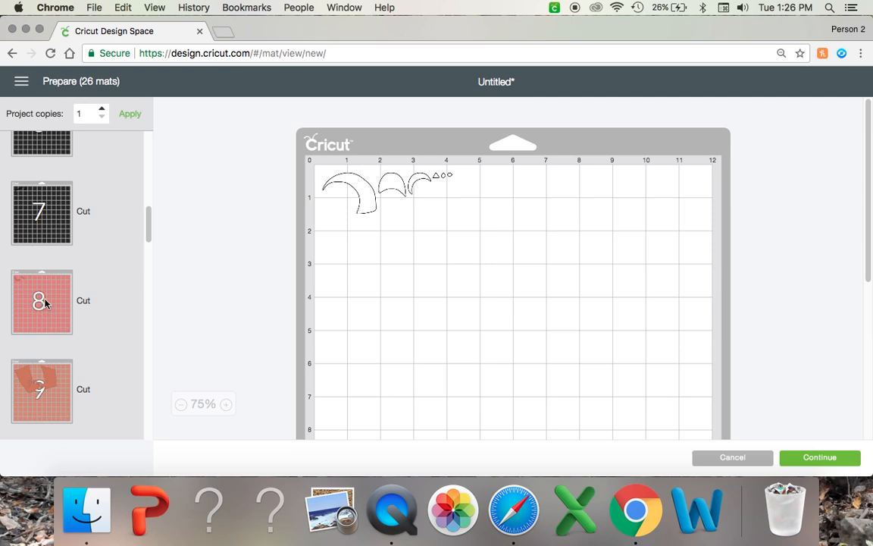
pyautogui.scroll(-3, 41, 311)
pyautogui.scroll(-7, 42, 321)
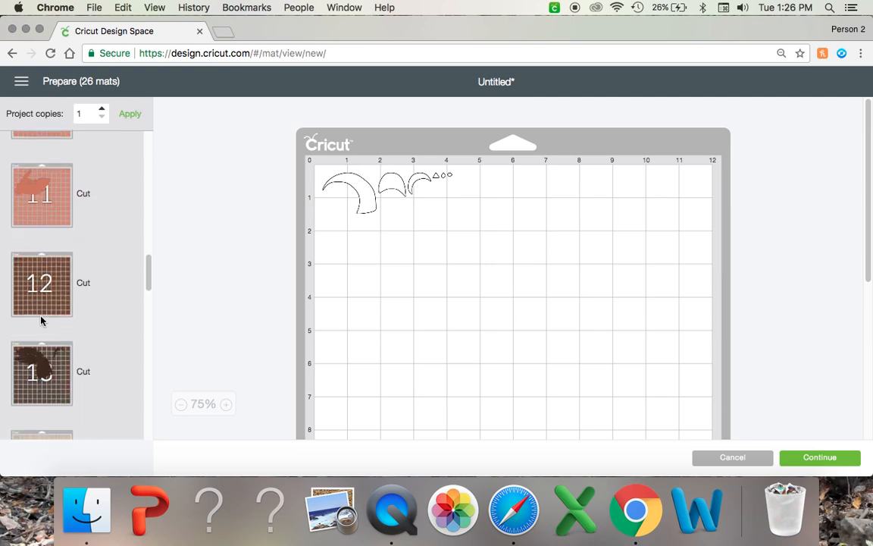
pyautogui.scroll(-4, 34, 337)
pyautogui.scroll(-7, 34, 338)
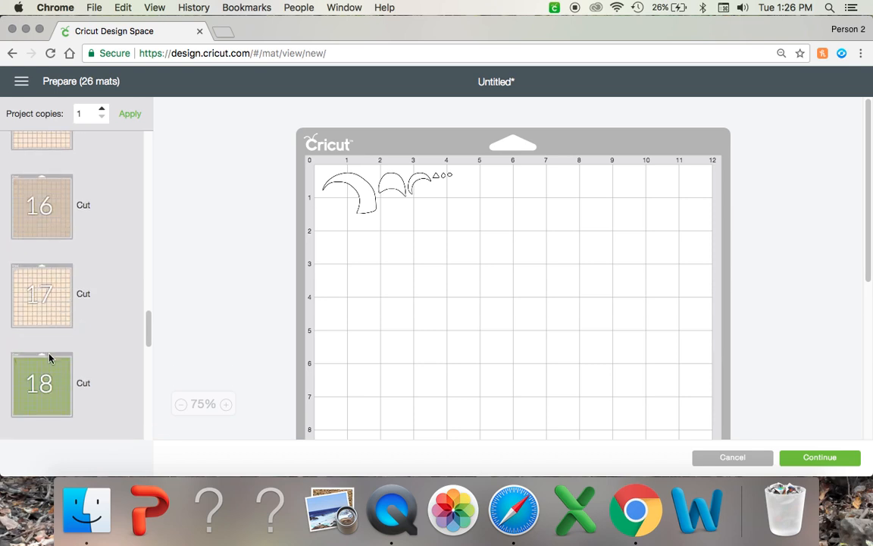
pyautogui.scroll(-6, 49, 358)
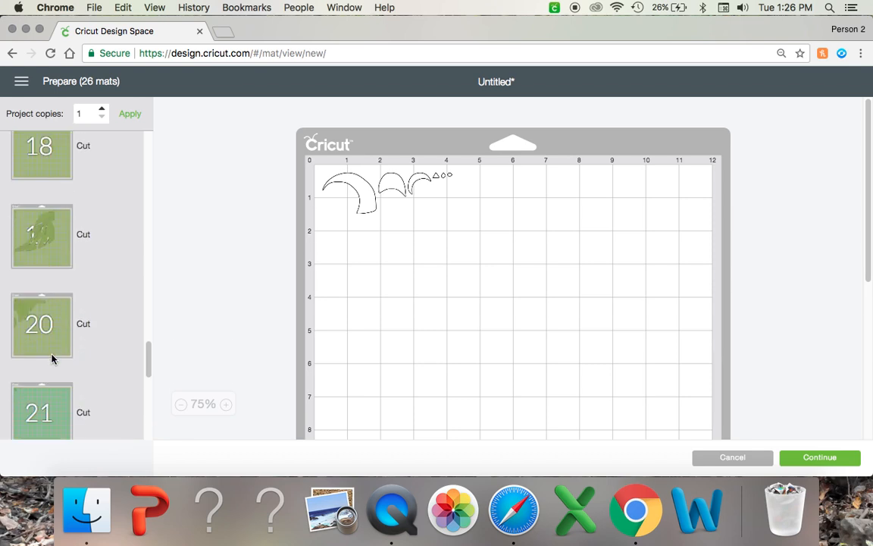
pyautogui.scroll(-5, 51, 359)
pyautogui.scroll(-7, 52, 354)
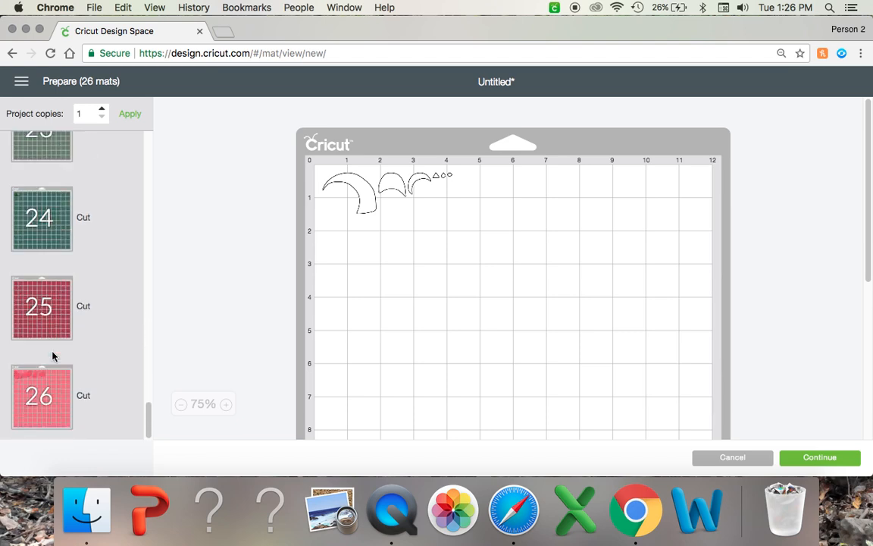
pyautogui.scroll(20, 52, 352)
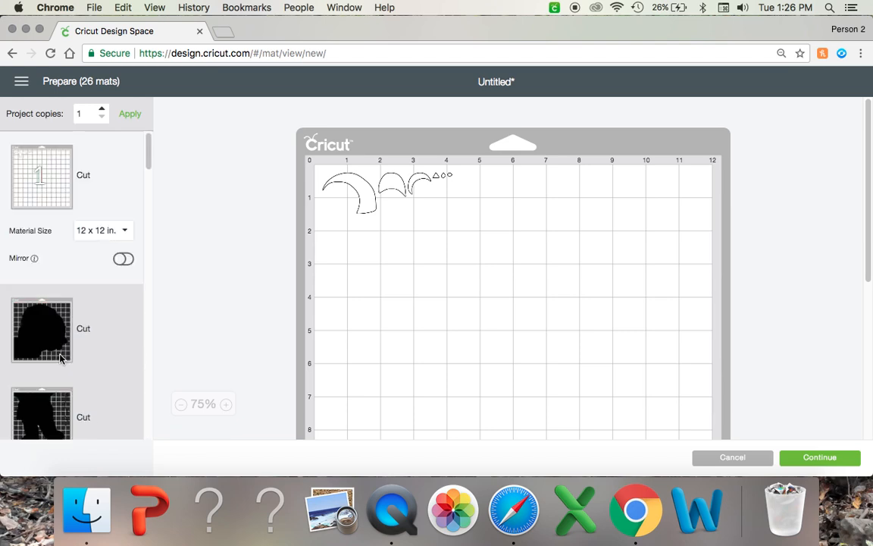